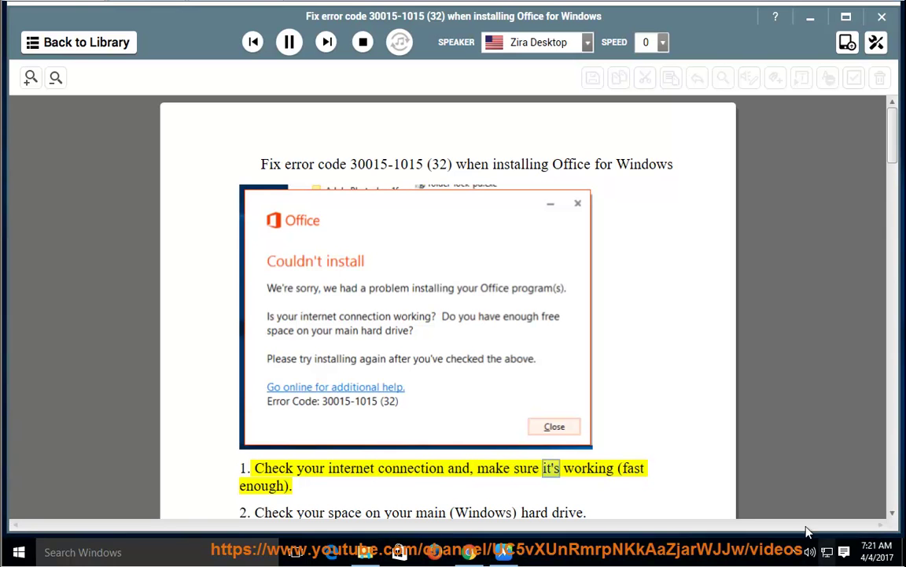
- Check the network connection status from the tray, then pause the read-aloud after step 1
{"action": "left_click", "coordinate": [826, 551]}
{"action": "left_click", "coordinate": [646, 285]}
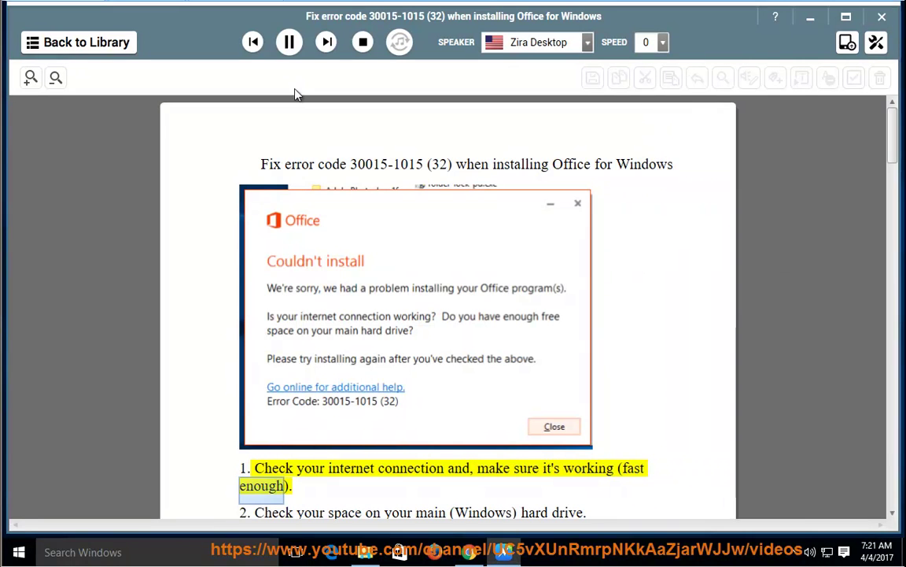
{"action": "left_click", "coordinate": [289, 41]}
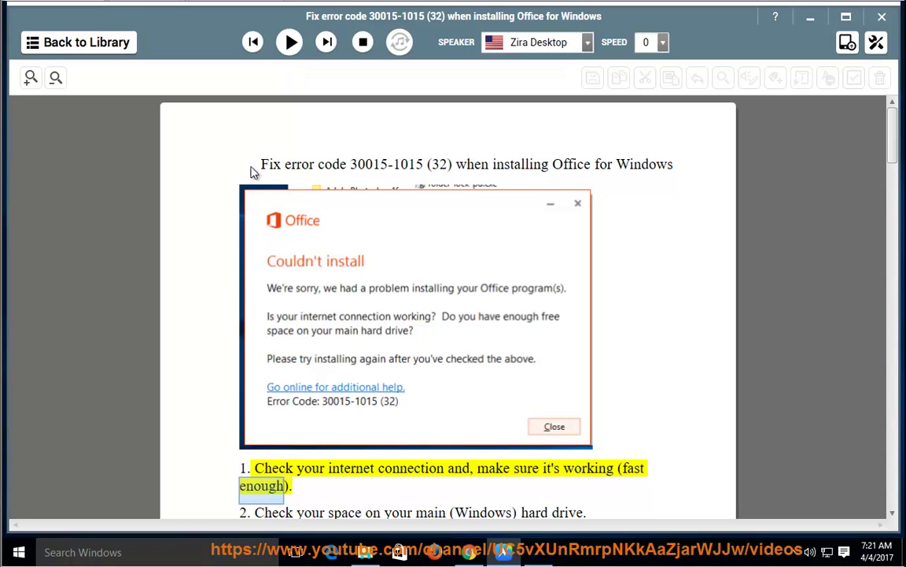
{"action": "key", "text": "super+r"}
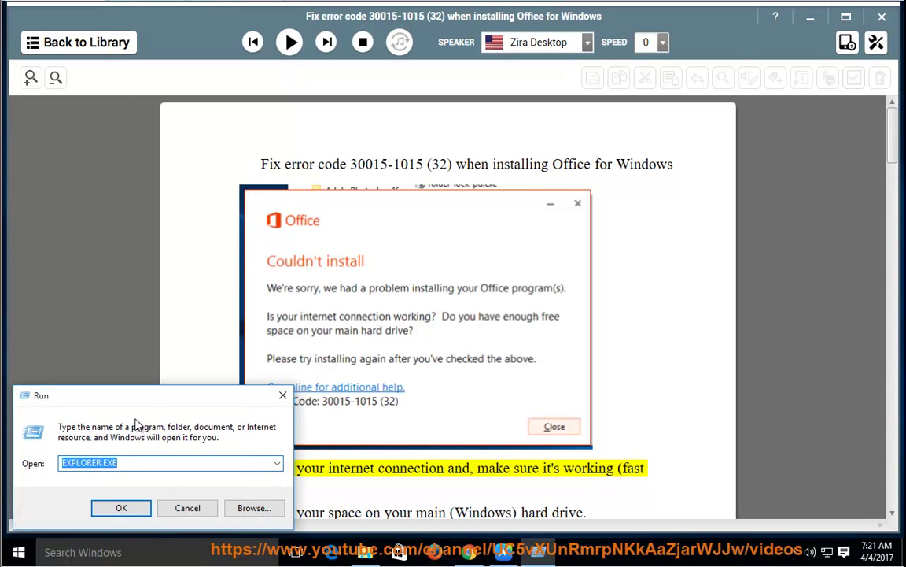
{"action": "type", "text": "cmd"}
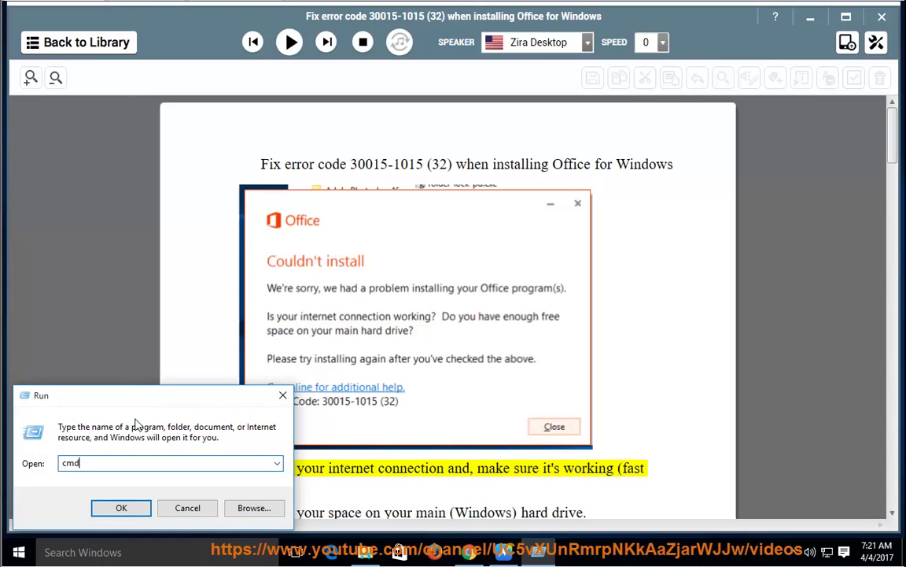
{"action": "key", "text": "Return"}
{"action": "left_click_drag", "start_coordinate": [236, 36], "coordinate": [350, 130]}
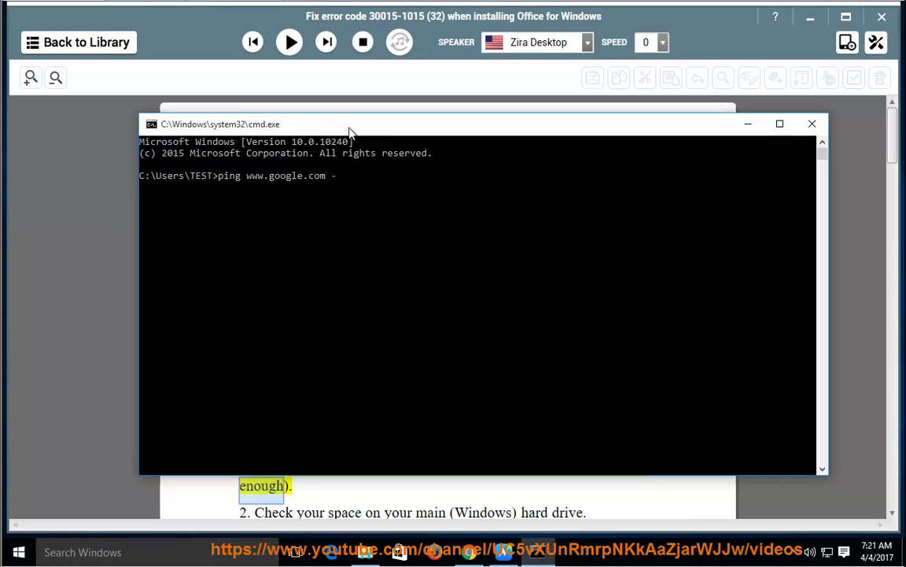
{"action": "key", "text": "Return"}
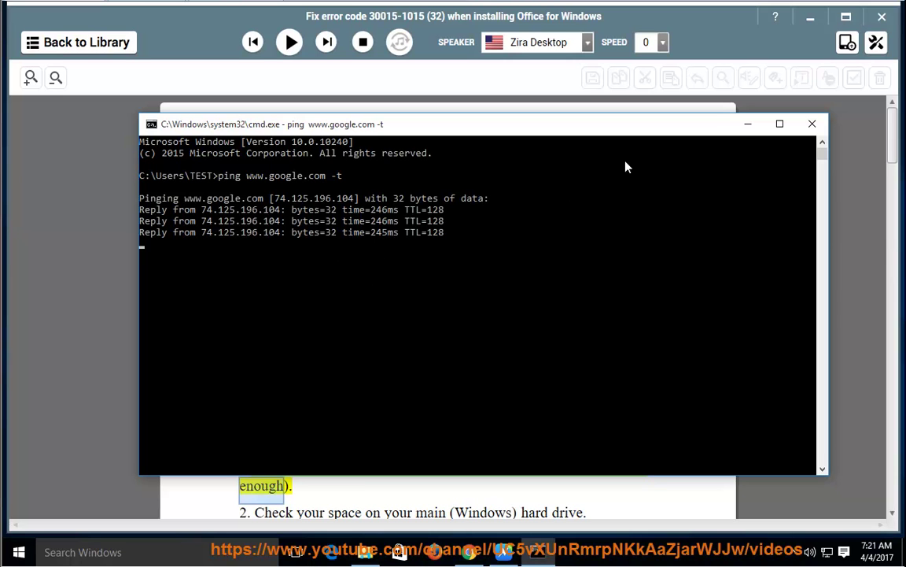
- Resume reading, confirm Local Disk (C:) shows 65.8 GB free of 99.5 GB, then pause after step 3
{"action": "left_click", "coordinate": [744, 131]}
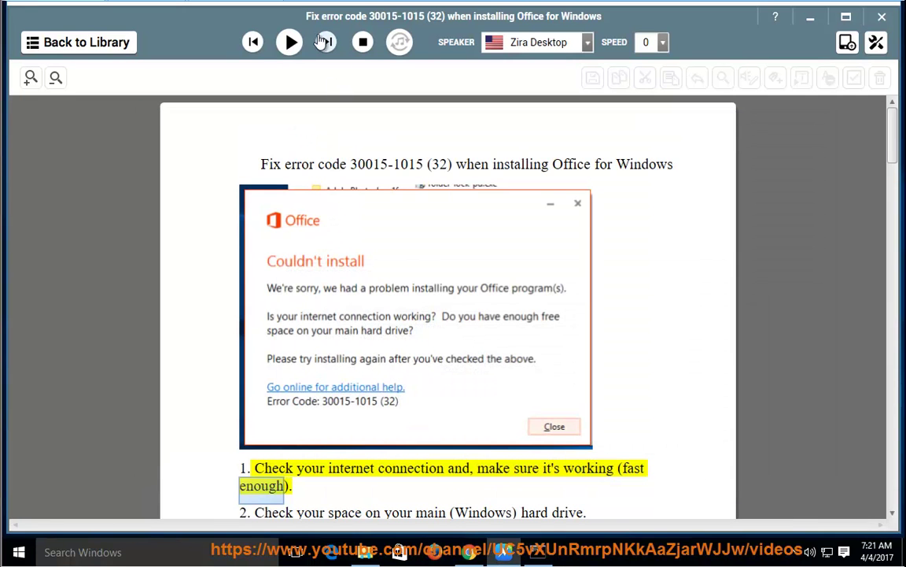
{"action": "left_click", "coordinate": [289, 41]}
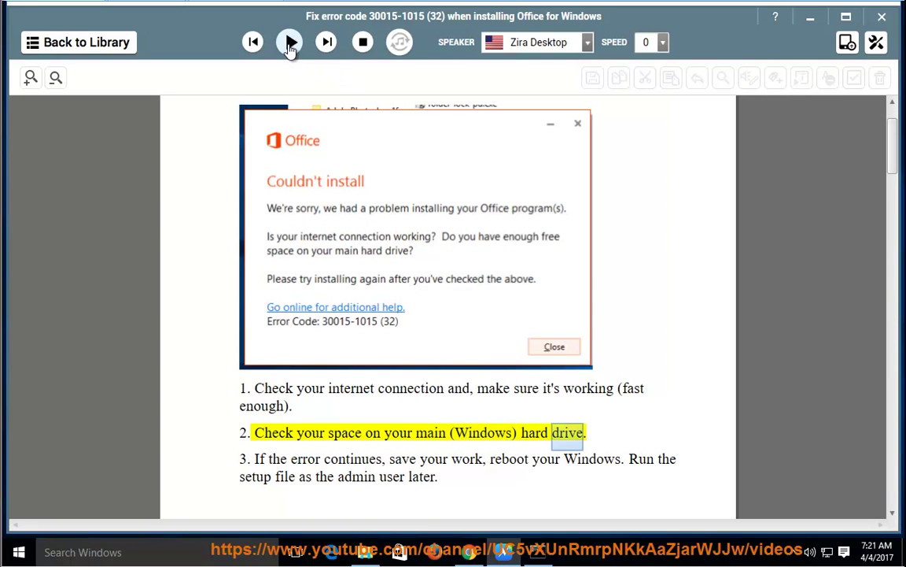
{"action": "left_click", "coordinate": [901, 550]}
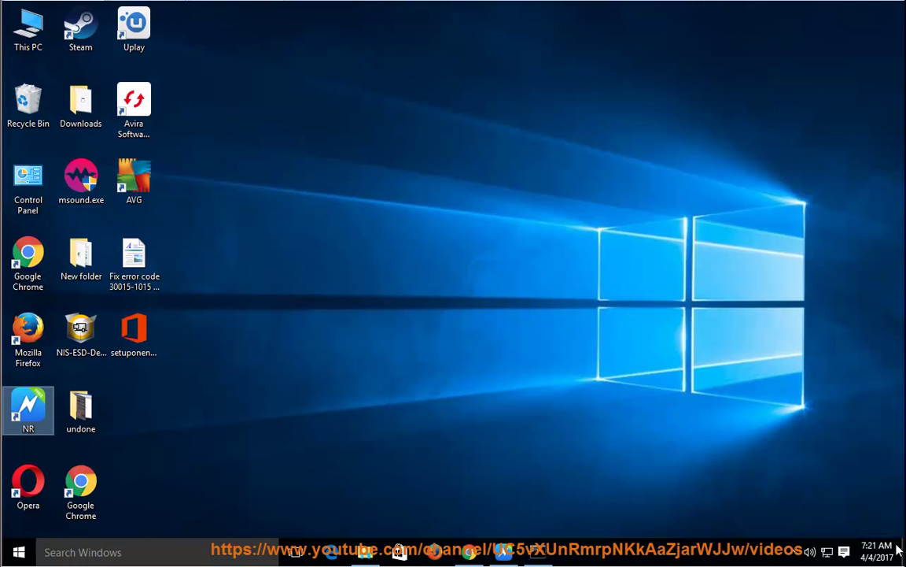
{"action": "double_click", "coordinate": [29, 24]}
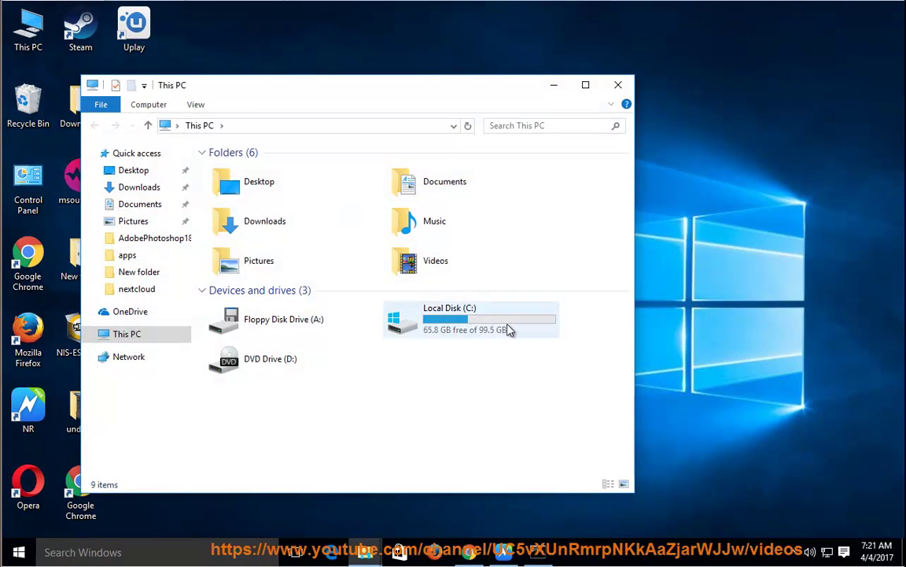
{"action": "left_click", "coordinate": [519, 318]}
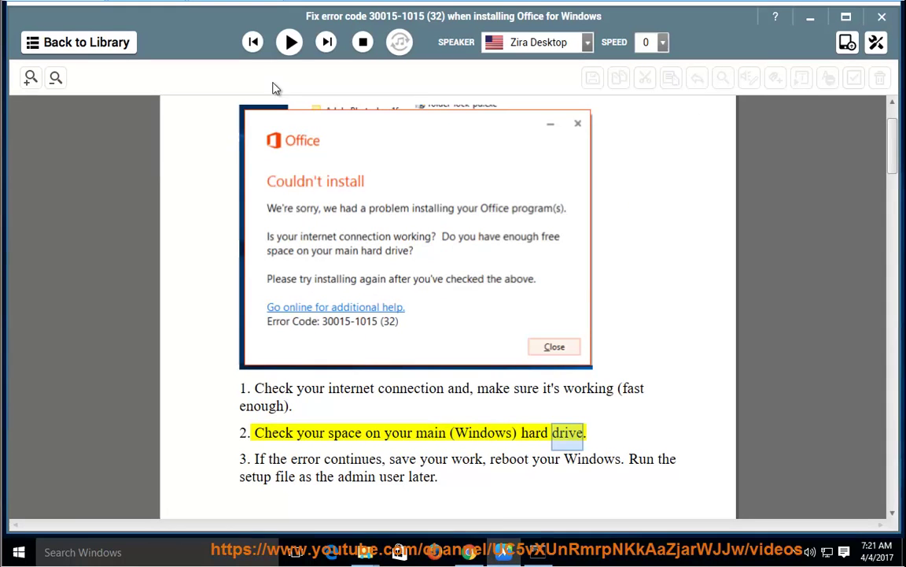
{"action": "left_click", "coordinate": [290, 41]}
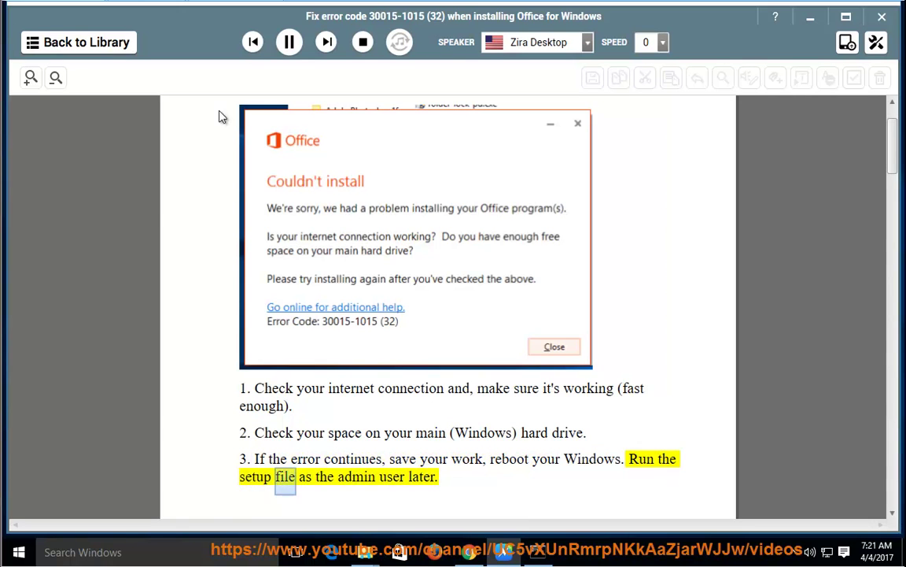
{"action": "left_click", "coordinate": [291, 43]}
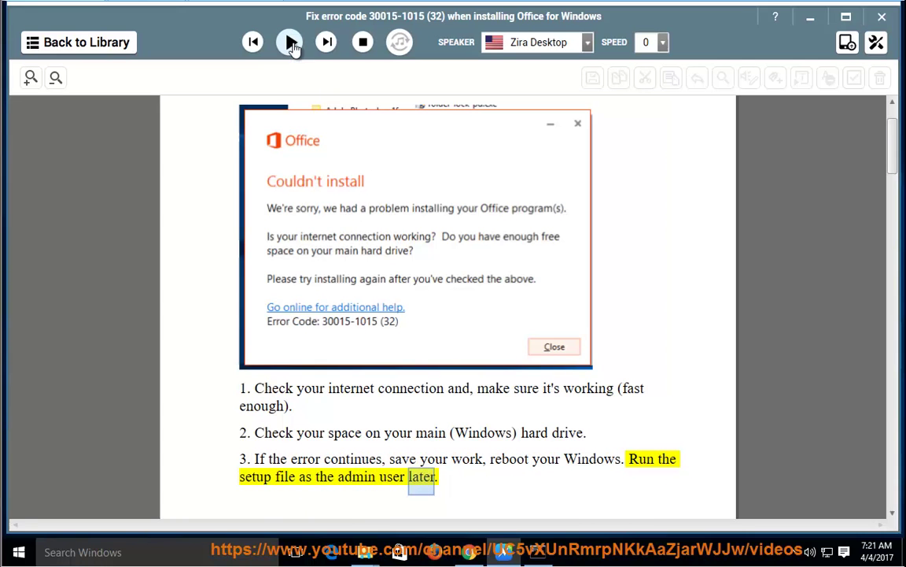
- Show the Start menu's power choices to demonstrate restarting, without rebooting
{"action": "left_click", "coordinate": [19, 551]}
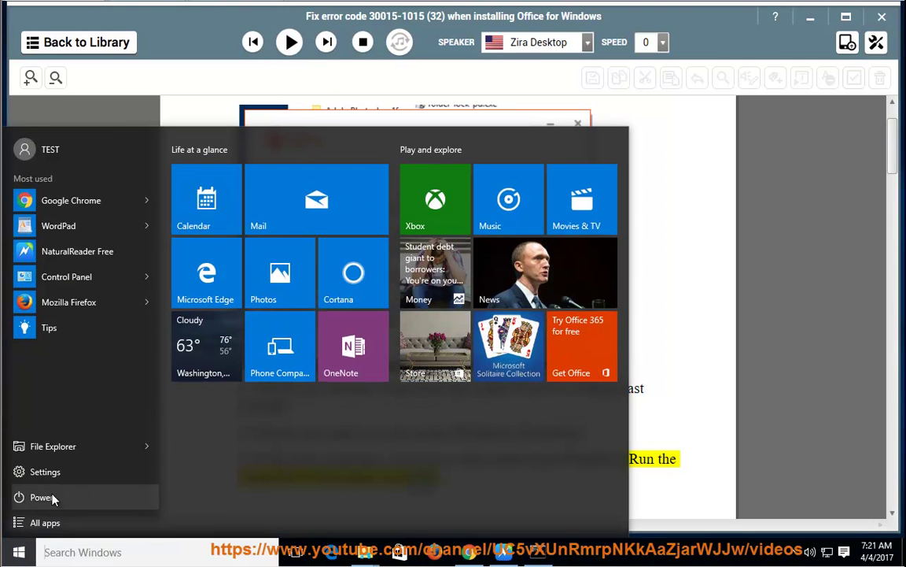
{"action": "left_click", "coordinate": [46, 496]}
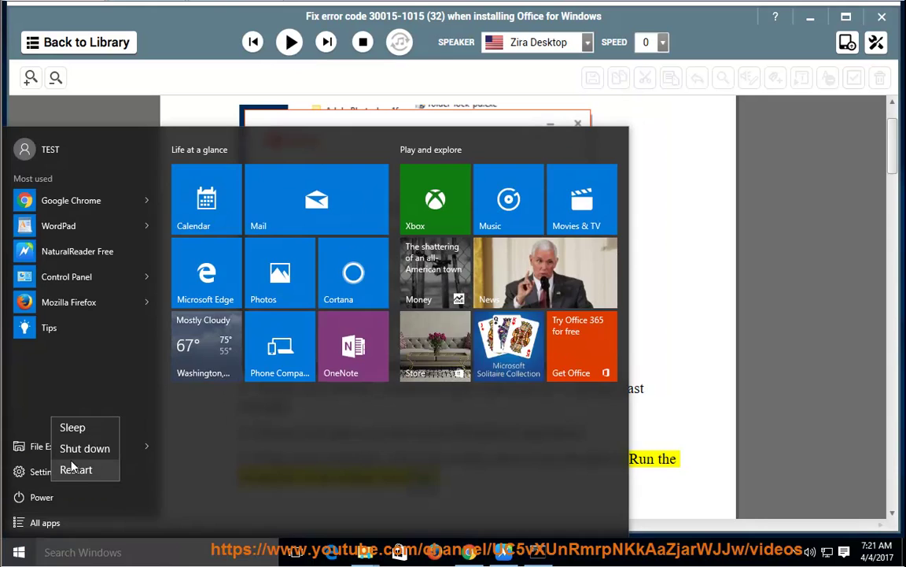
{"action": "left_click", "coordinate": [243, 486]}
- Check Task Manager's Users tab and User Accounts to confirm a local Administrator account, then minimize
{"action": "right_click", "coordinate": [647, 563]}
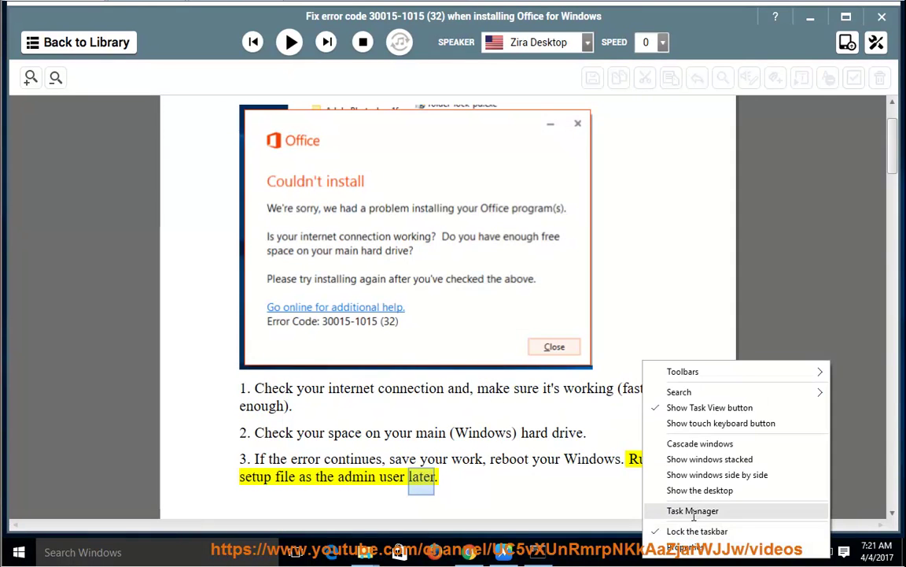
{"action": "left_click", "coordinate": [686, 510]}
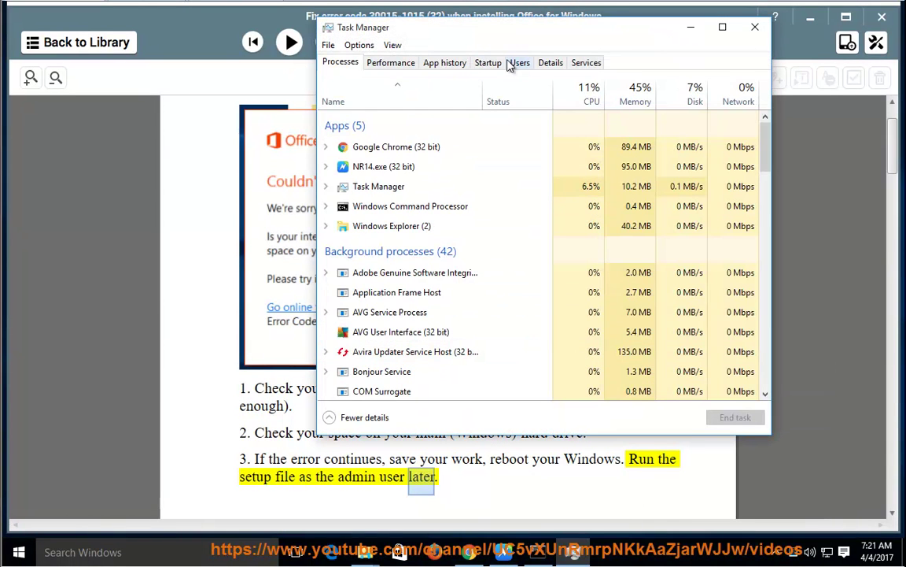
{"action": "left_click", "coordinate": [519, 62]}
{"action": "right_click", "coordinate": [376, 125]}
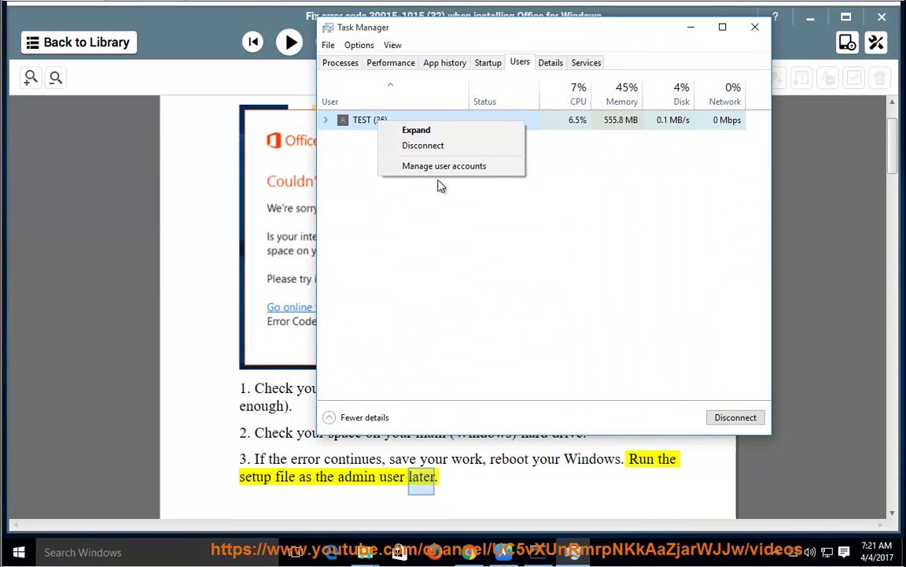
{"action": "left_click", "coordinate": [445, 168]}
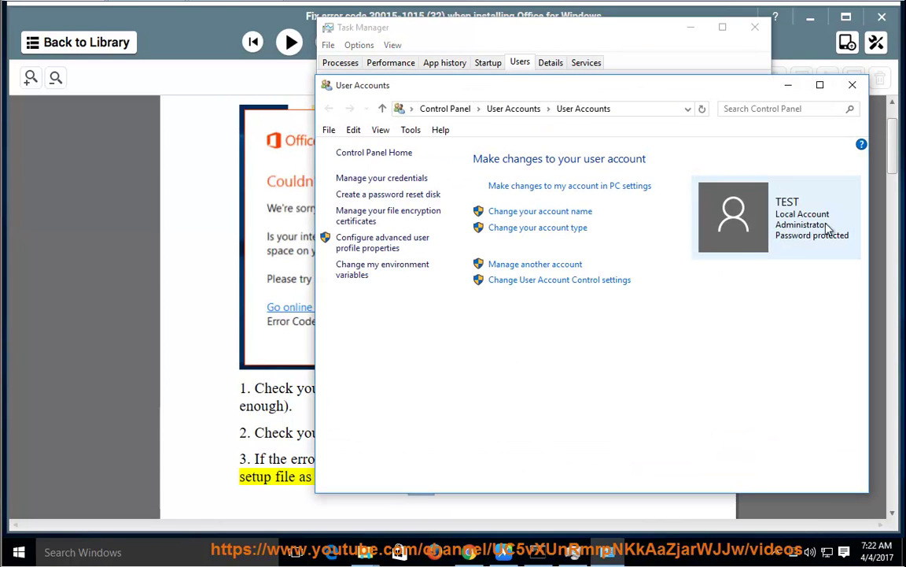
{"action": "left_click", "coordinate": [849, 86]}
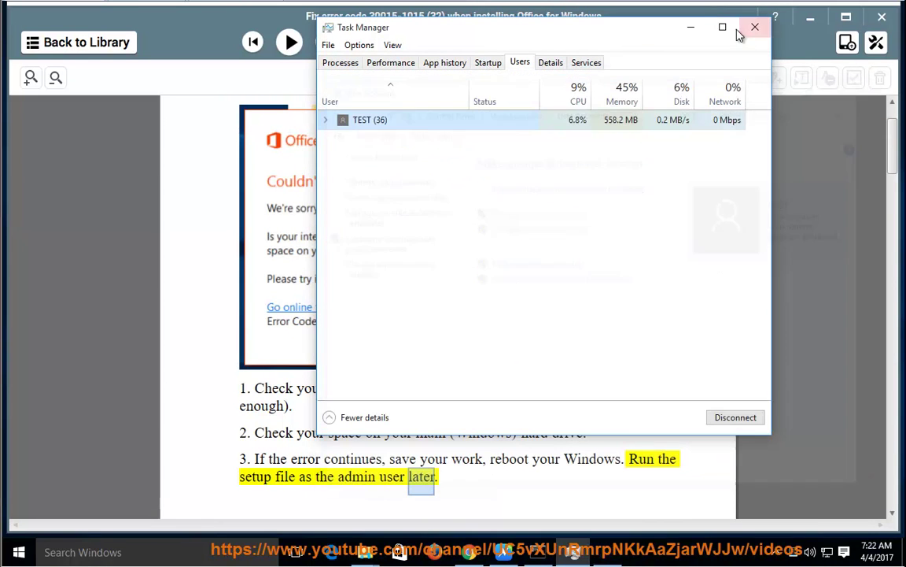
{"action": "left_click", "coordinate": [691, 26]}
- Hear the 'make sure Windows is genuine' fix read aloud, pause, and minimize NaturalReader
{"action": "left_click", "coordinate": [291, 42]}
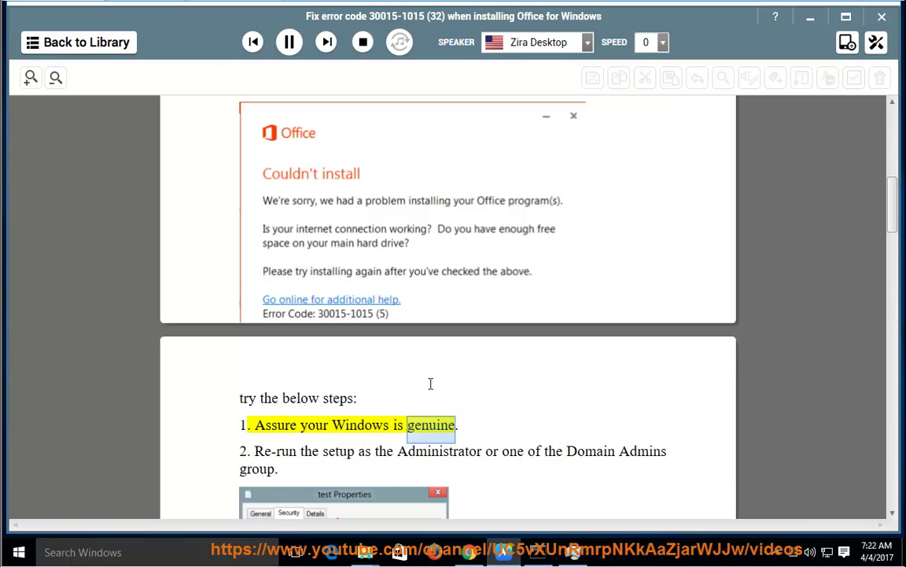
{"action": "left_click", "coordinate": [326, 42]}
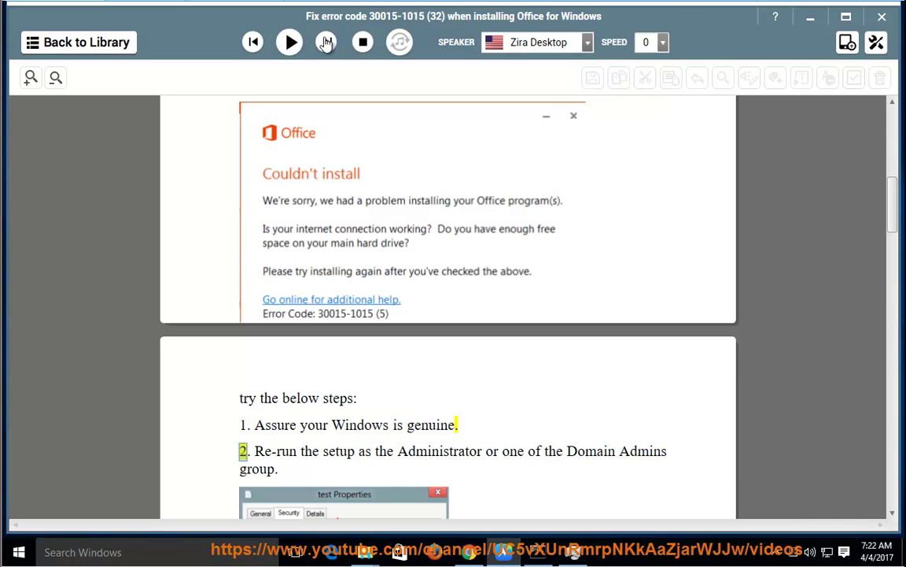
{"action": "left_click", "coordinate": [816, 25]}
- Check Windows activation in Settings by searching 'windows key' and viewing the product key page
{"action": "left_click", "coordinate": [531, 82]}
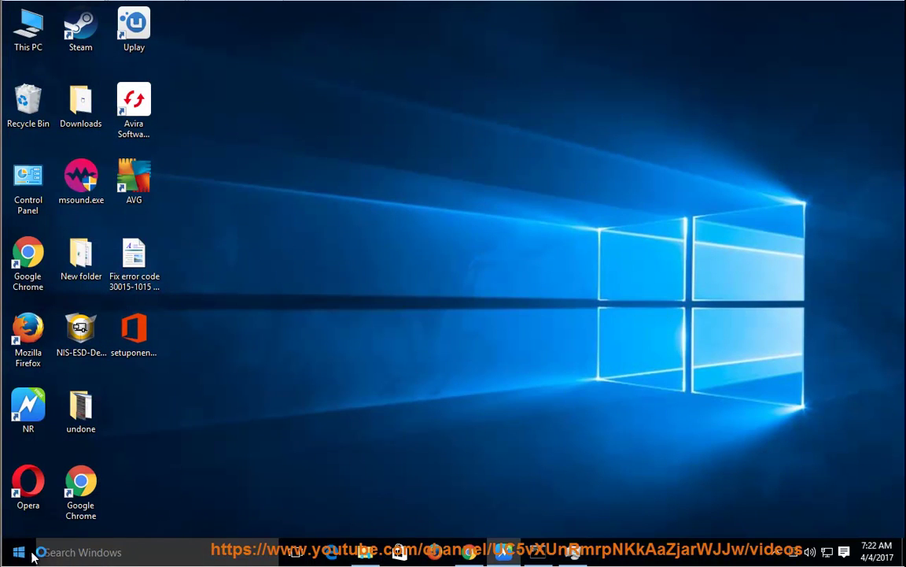
{"action": "left_click", "coordinate": [28, 553]}
{"action": "left_click", "coordinate": [55, 472]}
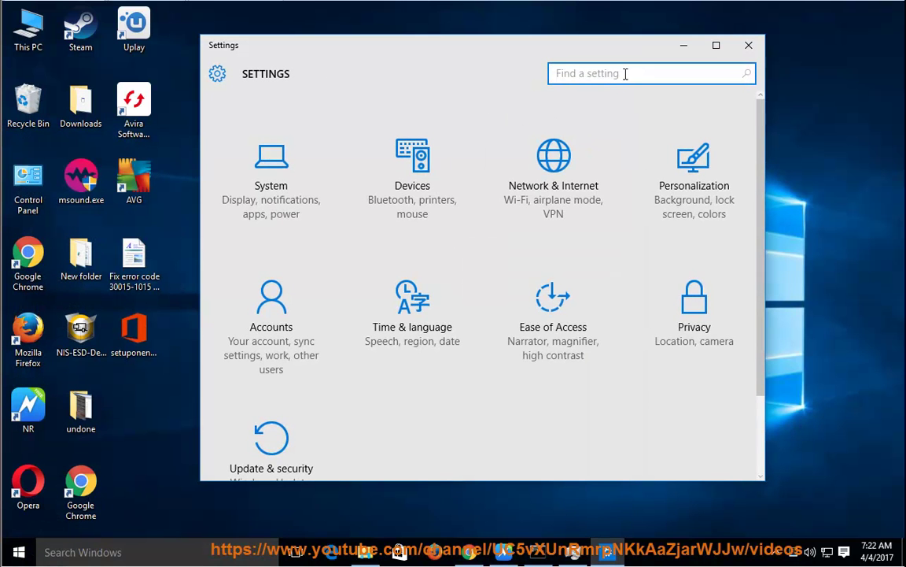
{"action": "type", "text": "windows"}
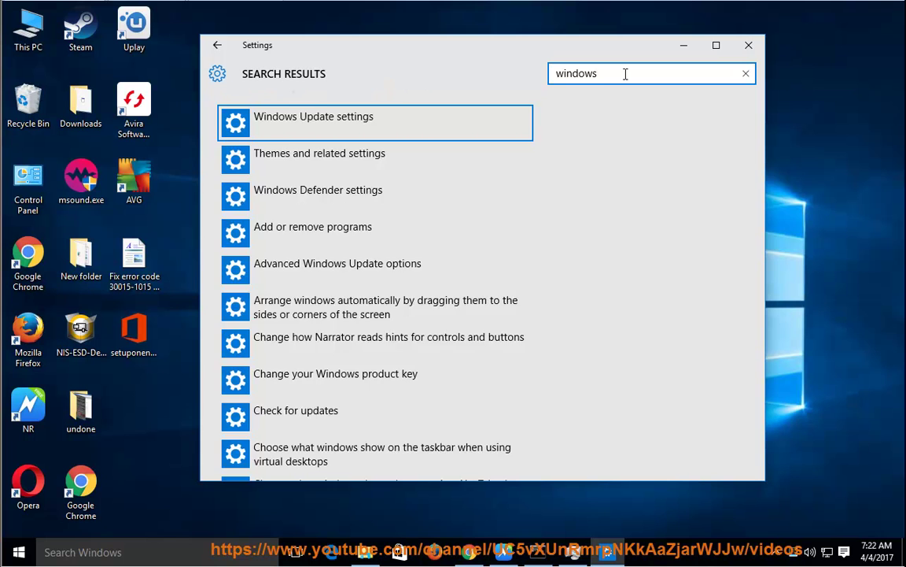
{"action": "type", "text": " key"}
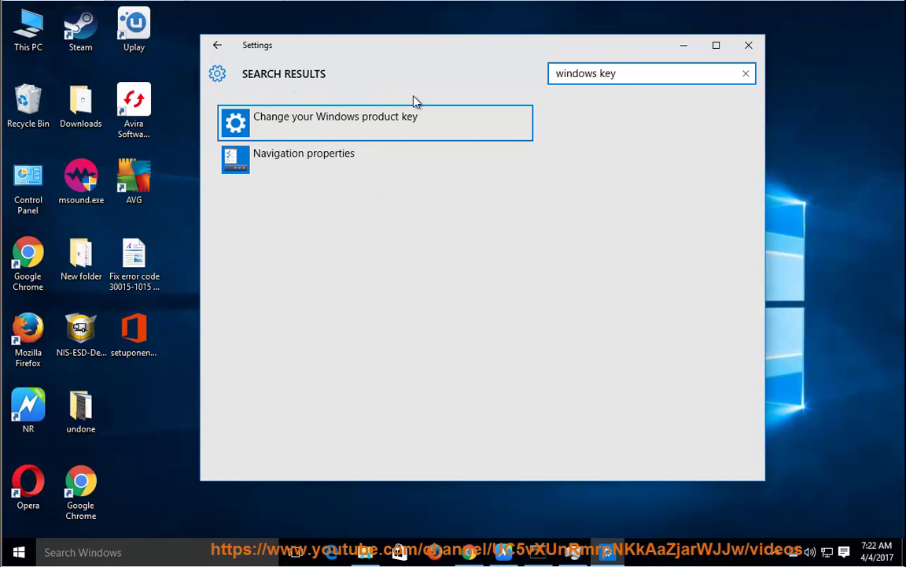
{"action": "left_click", "coordinate": [428, 134]}
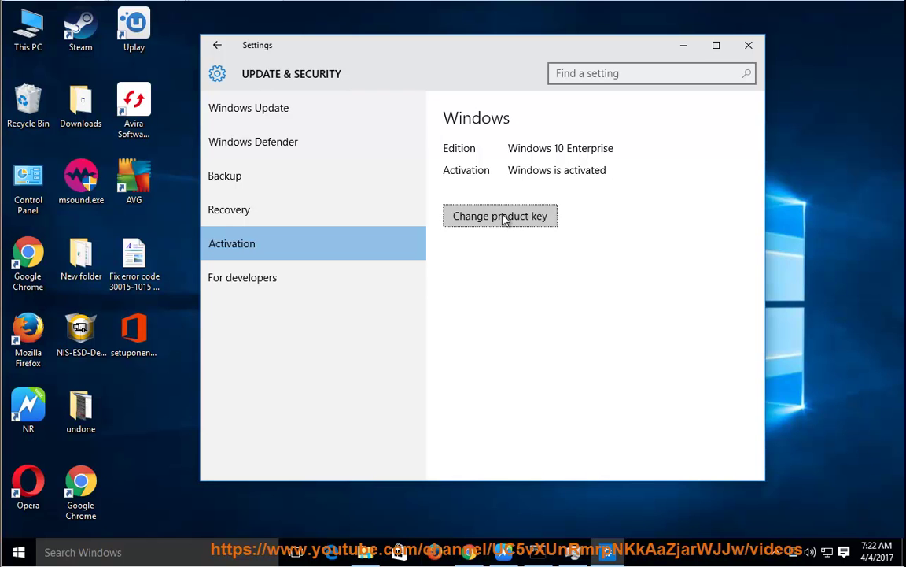
{"action": "left_click", "coordinate": [749, 45]}
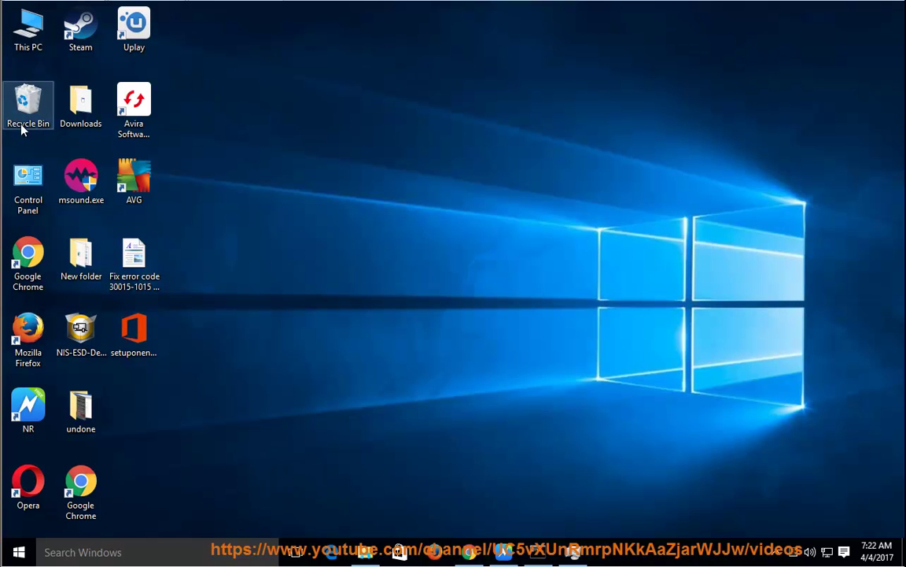
- Confirm Windows 10 Enterprise is activated in This PC's System properties, then return to the document
{"action": "right_click", "coordinate": [31, 33]}
{"action": "left_click", "coordinate": [96, 197]}
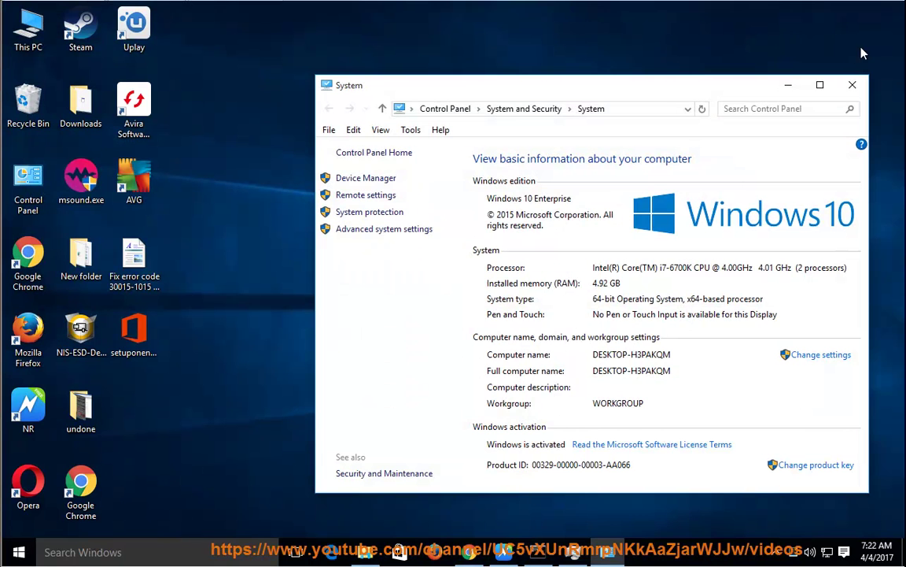
{"action": "left_click", "coordinate": [853, 84]}
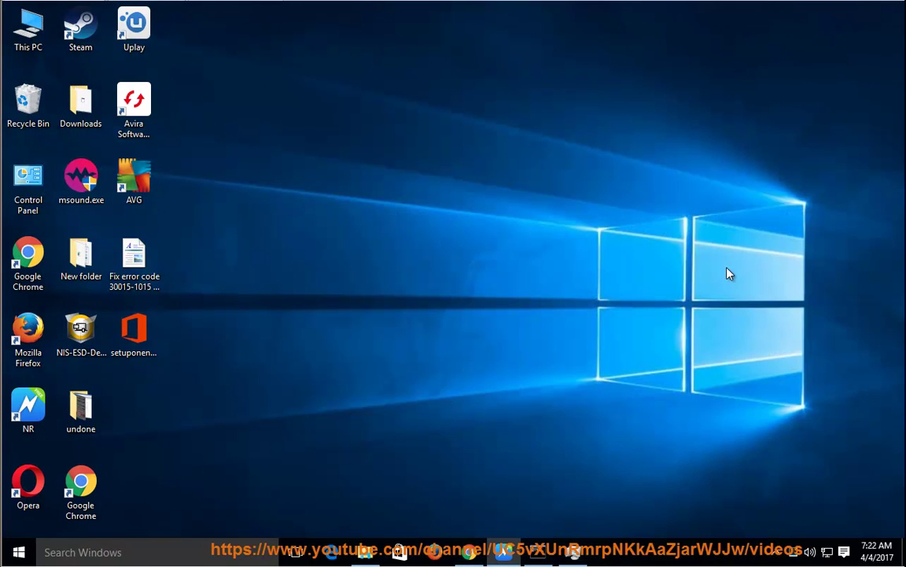
{"action": "left_click", "coordinate": [502, 550]}
- Hear step 2 read aloud, then pause and minimize NaturalReader
{"action": "left_click", "coordinate": [289, 44]}
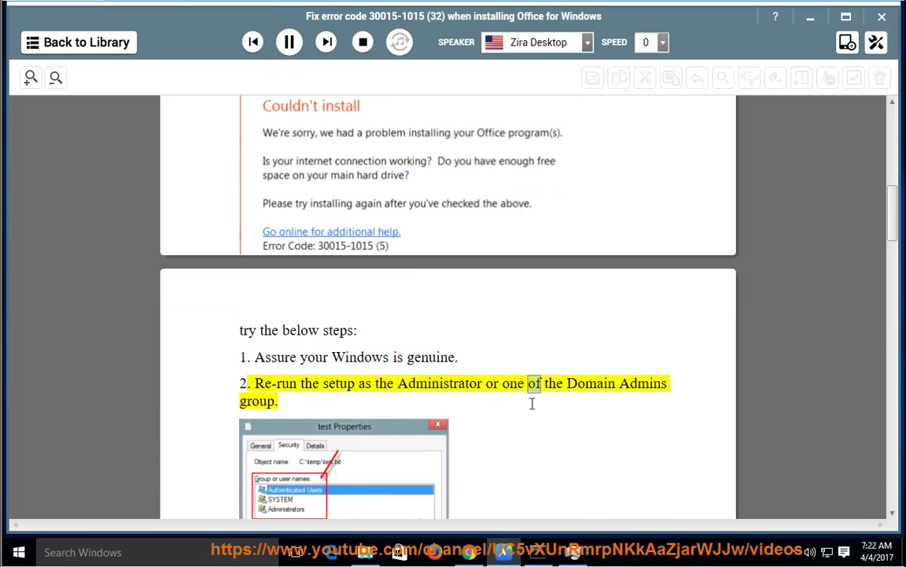
{"action": "left_click", "coordinate": [289, 44]}
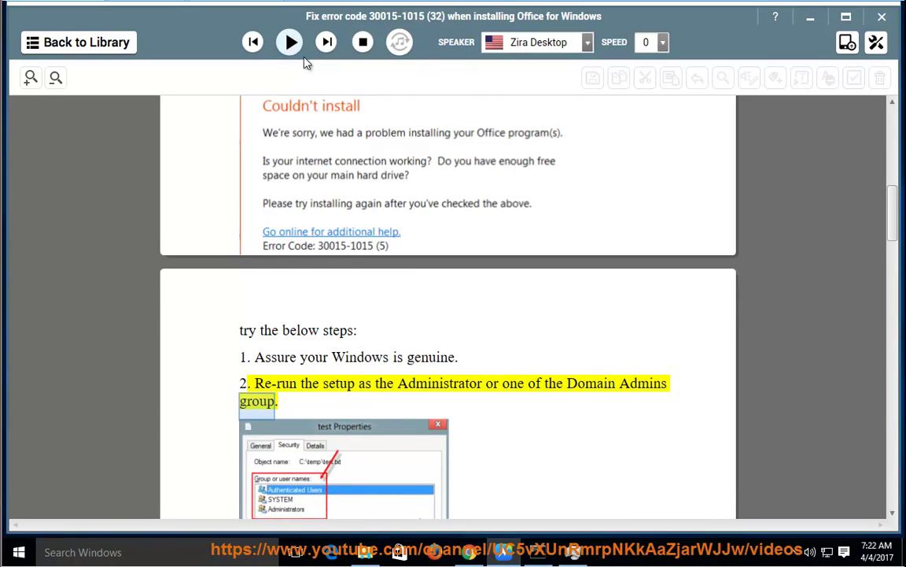
{"action": "left_click", "coordinate": [810, 16]}
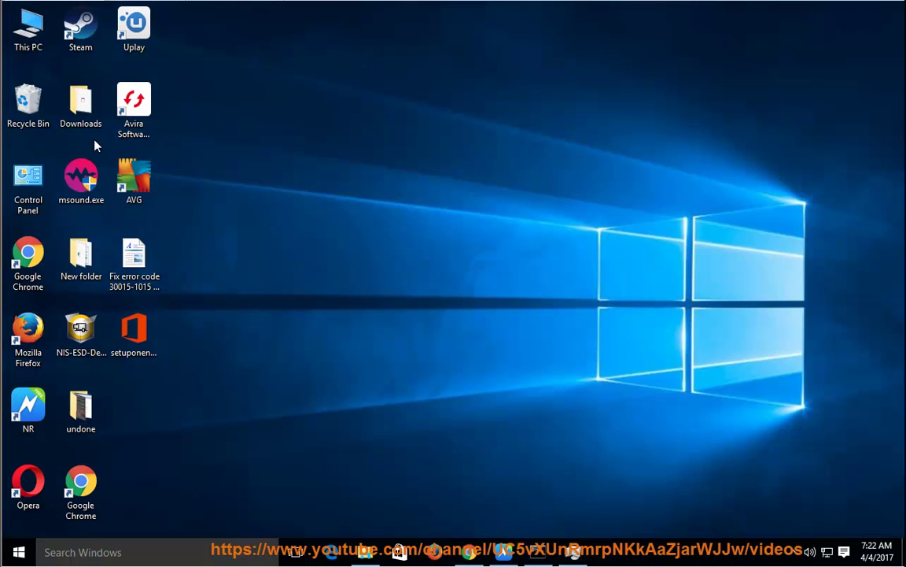
- Run the Office setup file as administrator, view the UAC prompt's details, and decline it
{"action": "left_click", "coordinate": [134, 329]}
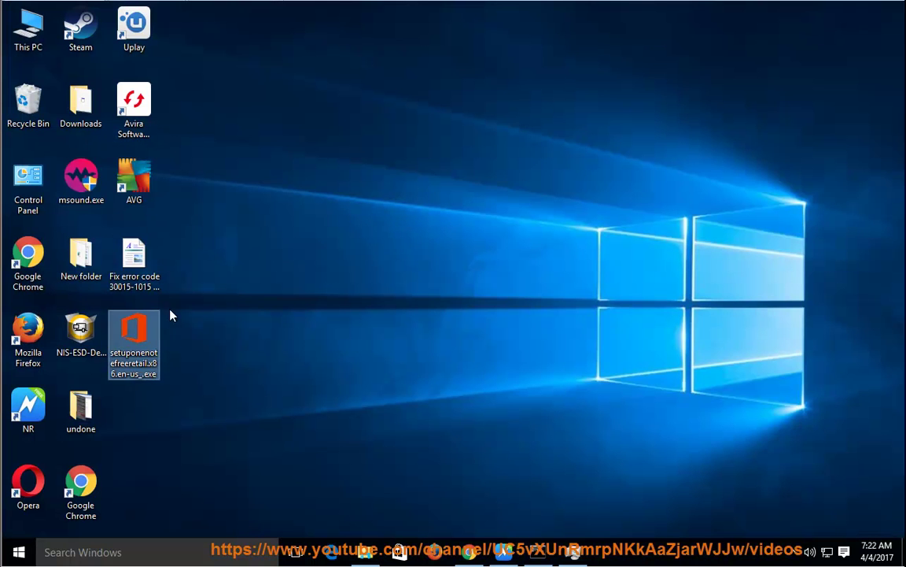
{"action": "right_click", "coordinate": [134, 326]}
{"action": "left_click", "coordinate": [268, 98]}
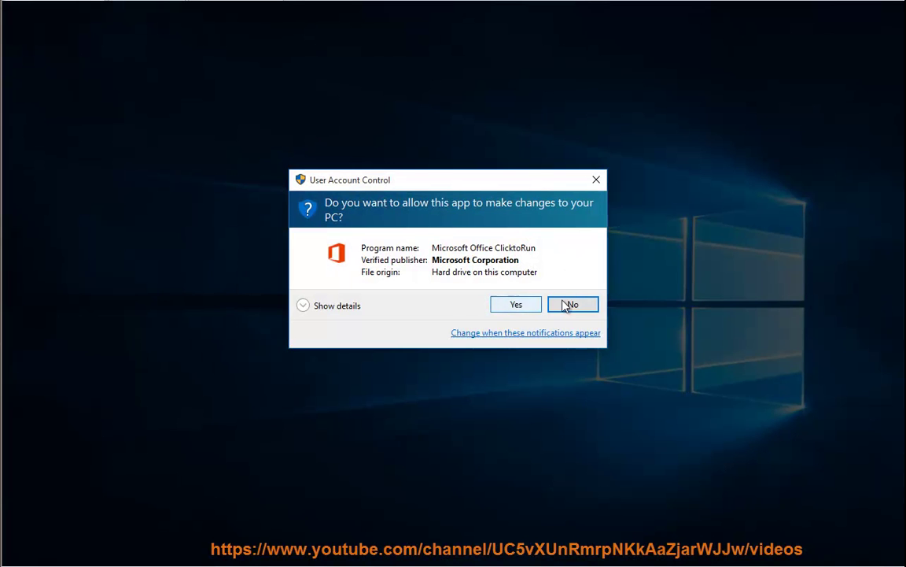
{"action": "left_click", "coordinate": [323, 307]}
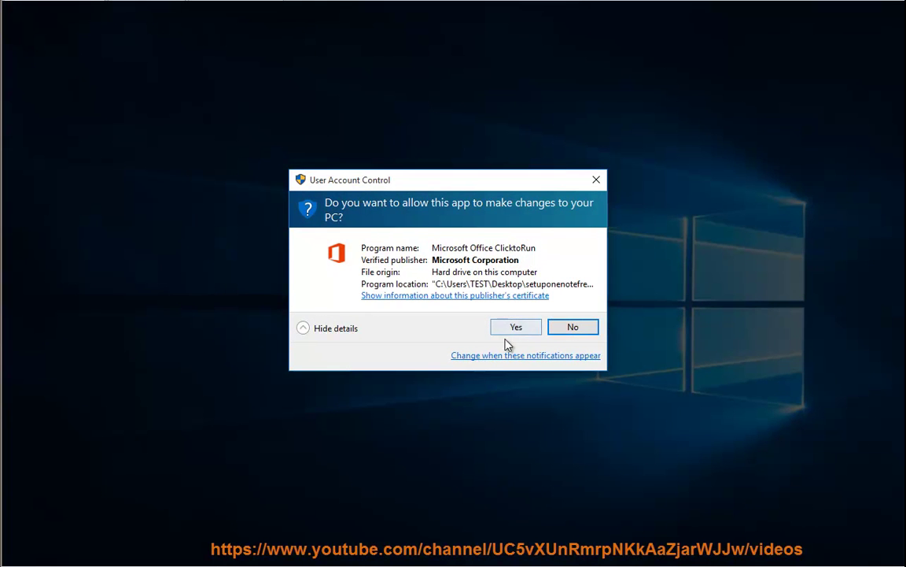
{"action": "left_click", "coordinate": [567, 329]}
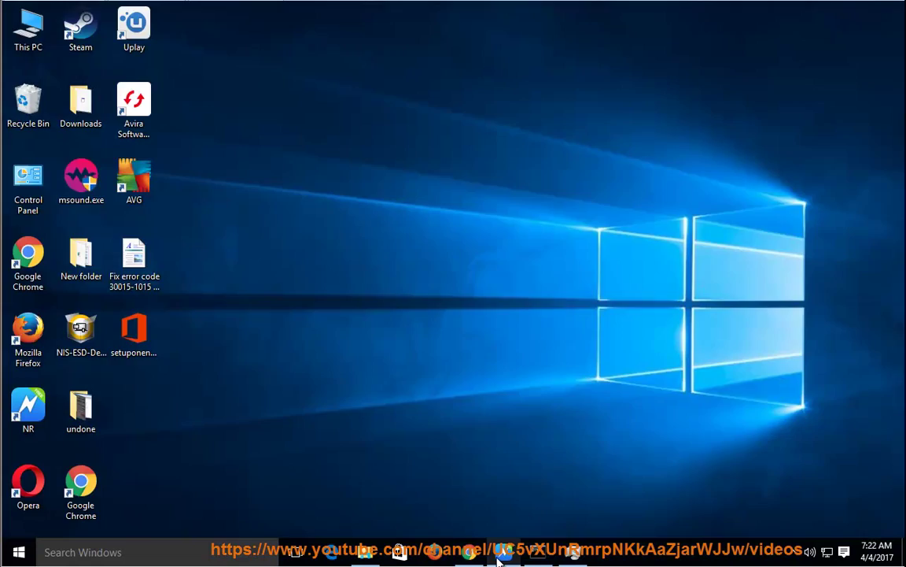
- Have steps 3 through 5 read aloud, pause after the blocked-files step, and open Network and Sharing Center
{"action": "key", "text": "alt+Tab"}
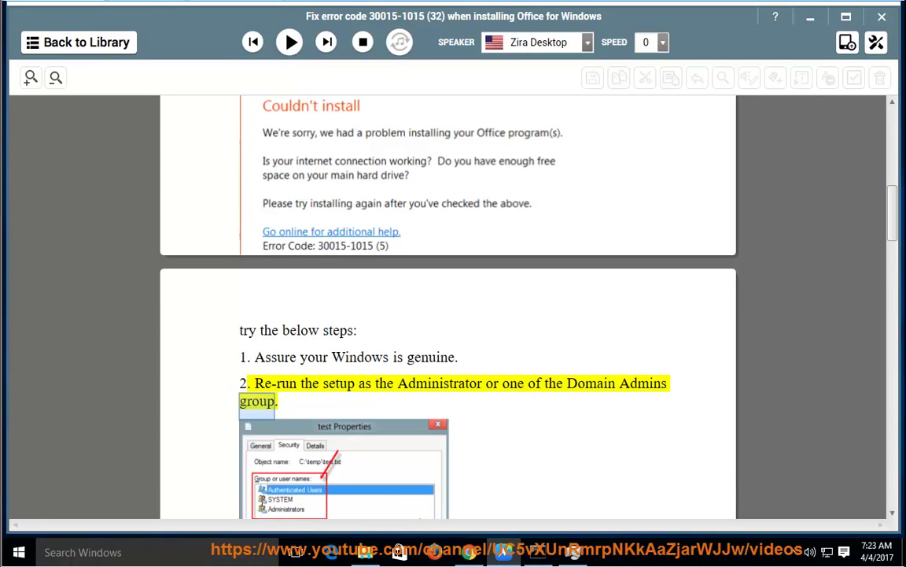
{"action": "left_click", "coordinate": [291, 42]}
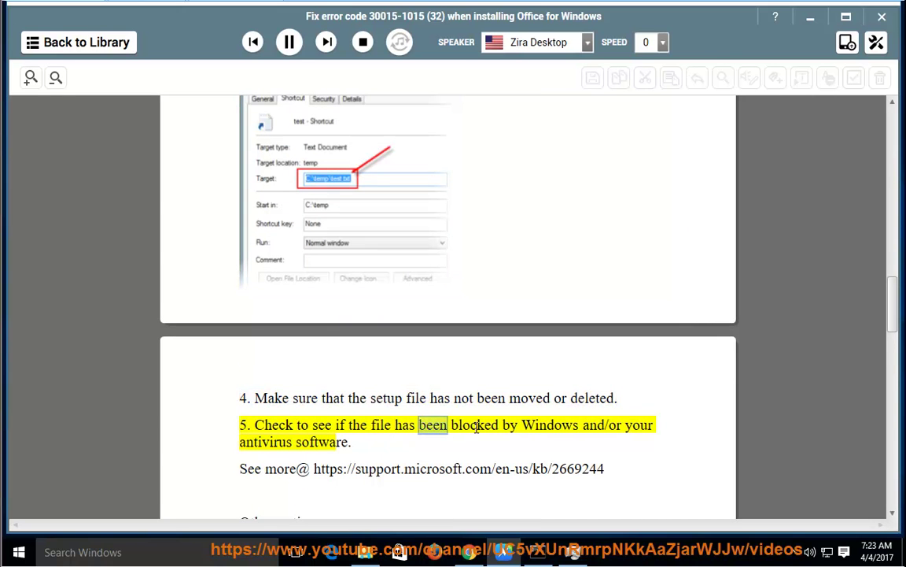
{"action": "left_click", "coordinate": [290, 43]}
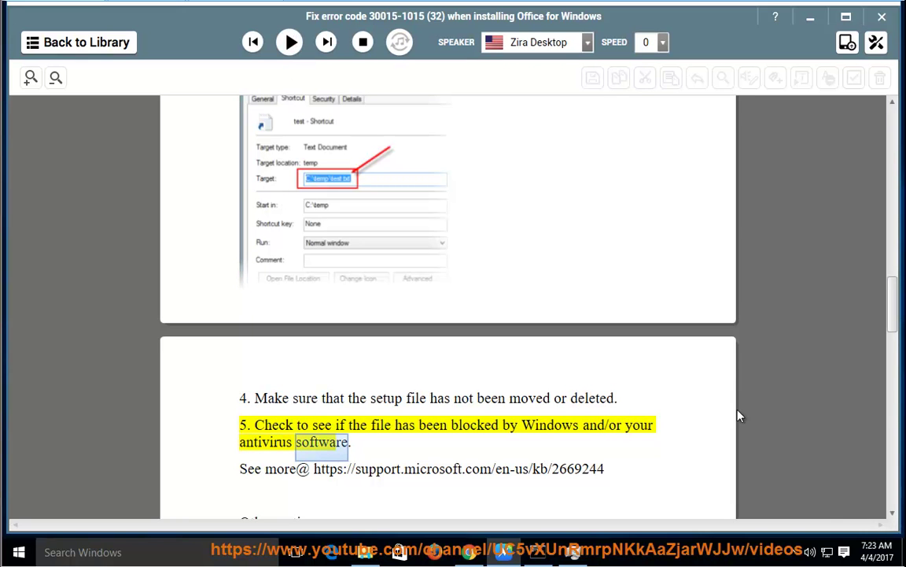
{"action": "right_click", "coordinate": [832, 553]}
{"action": "left_click", "coordinate": [779, 540]}
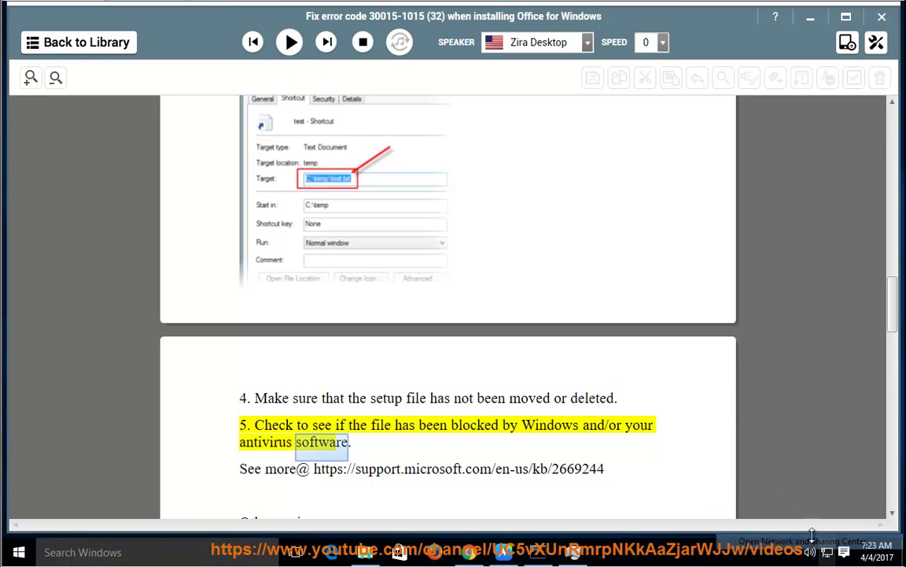
- Go to Windows Firewall under System and Security and briefly view the advanced security console
{"action": "left_click", "coordinate": [377, 152]}
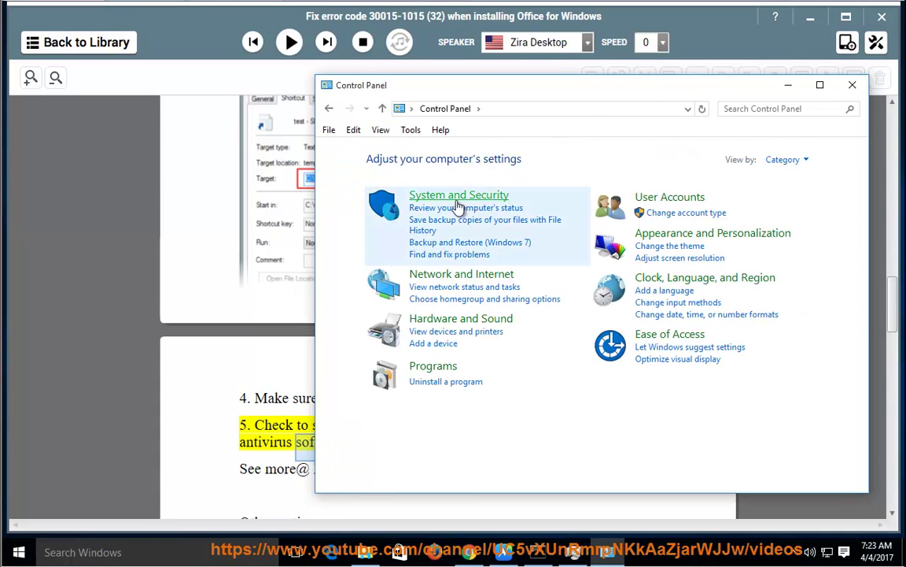
{"action": "left_click", "coordinate": [464, 203]}
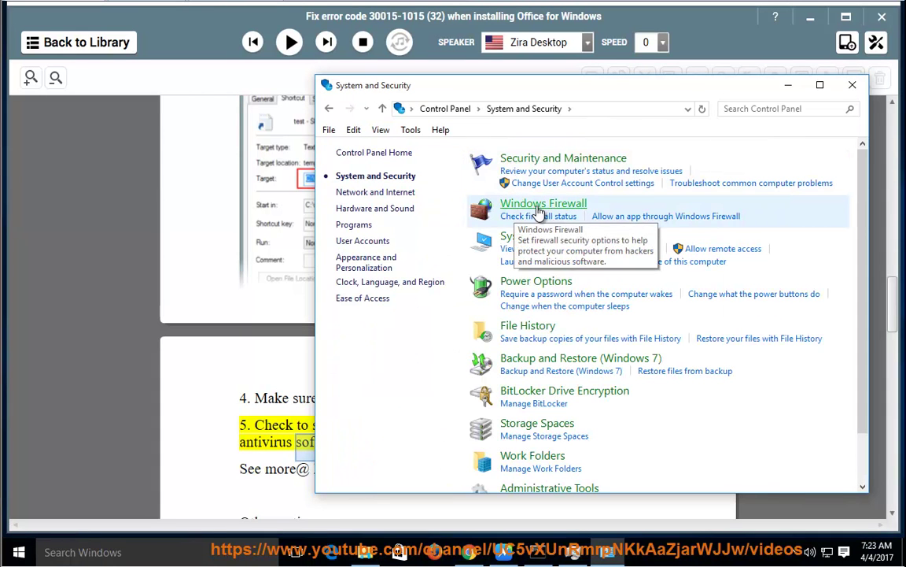
{"action": "left_click", "coordinate": [538, 206]}
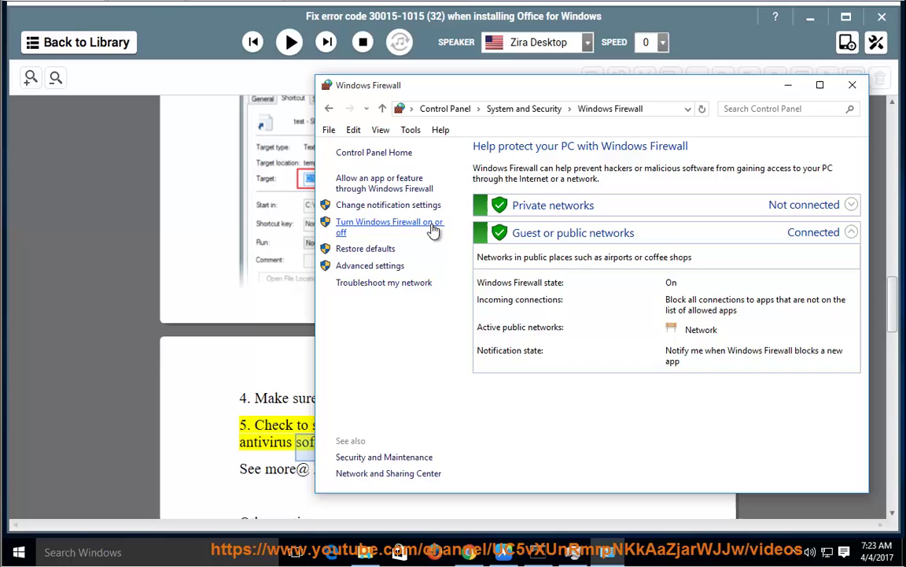
{"action": "left_click", "coordinate": [398, 268]}
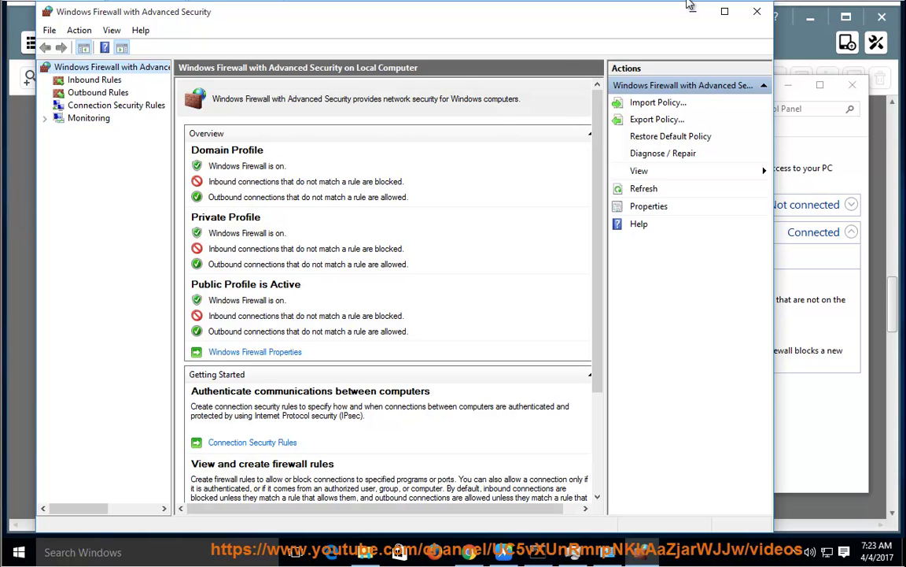
{"action": "left_click", "coordinate": [757, 11]}
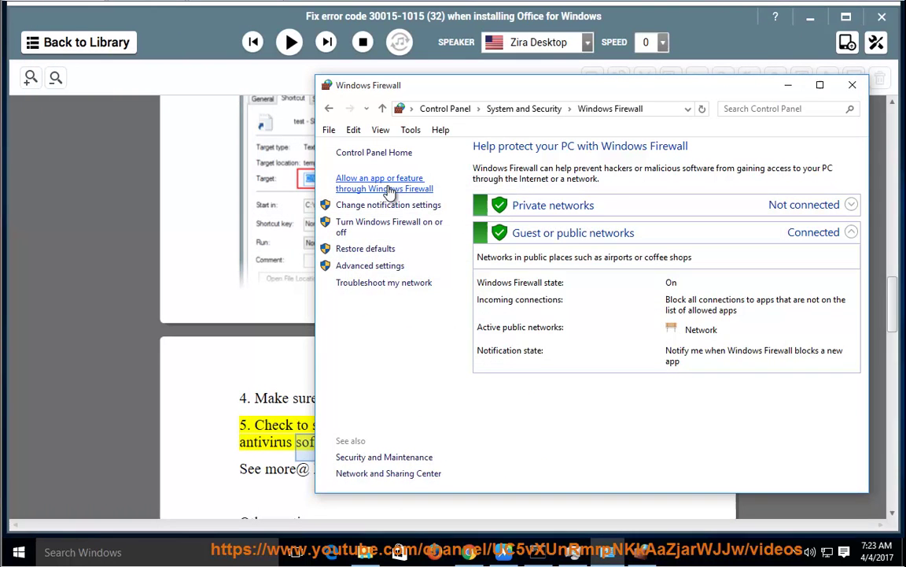
- Scroll through the list of apps allowed through Windows Firewall, then close it
{"action": "left_click", "coordinate": [389, 193]}
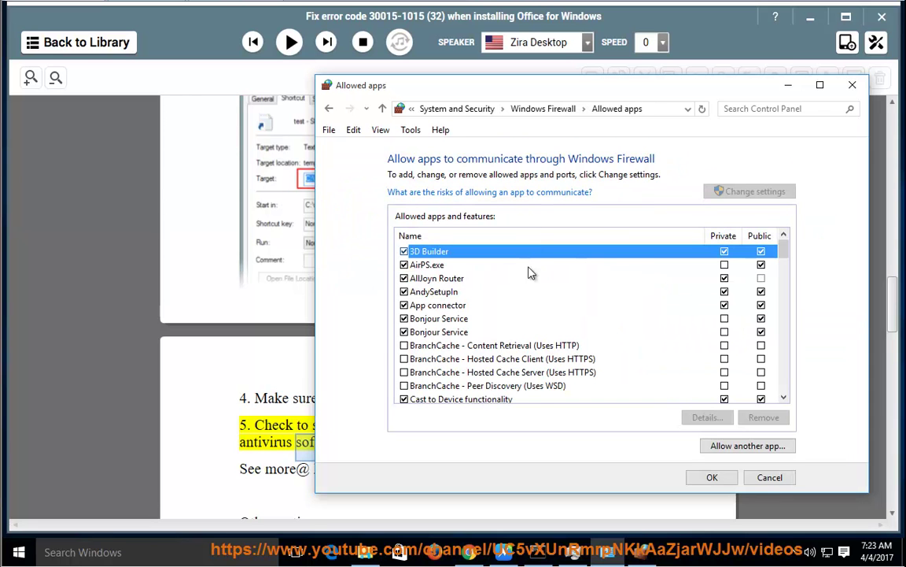
{"action": "left_click_drag", "start_coordinate": [787, 252], "coordinate": [783, 313]}
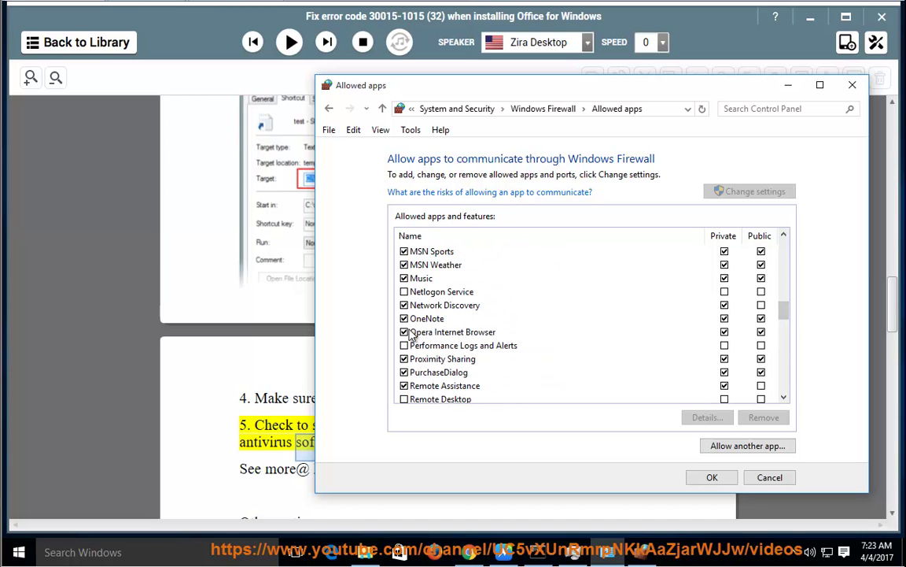
{"action": "scroll", "coordinate": [504, 336], "scroll_direction": "down", "scroll_amount": 2}
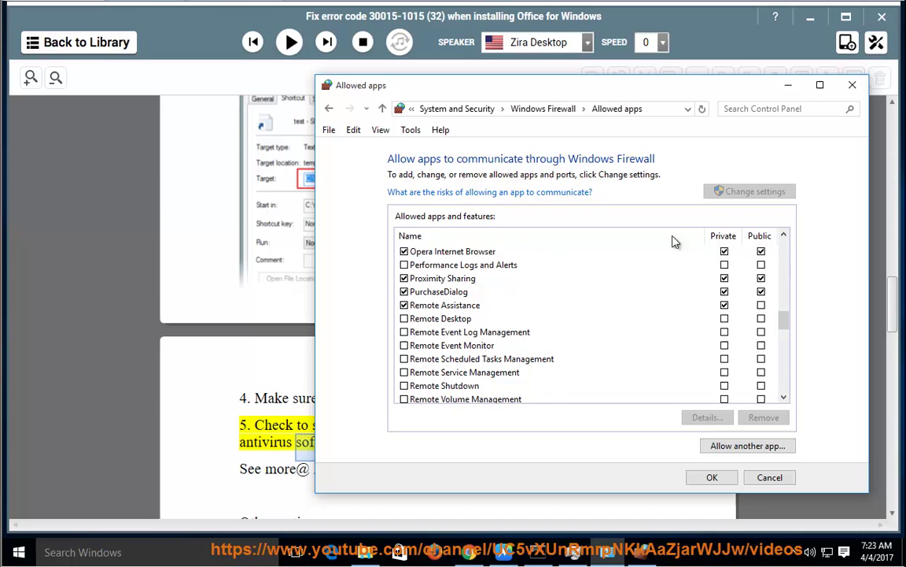
{"action": "left_click", "coordinate": [787, 84]}
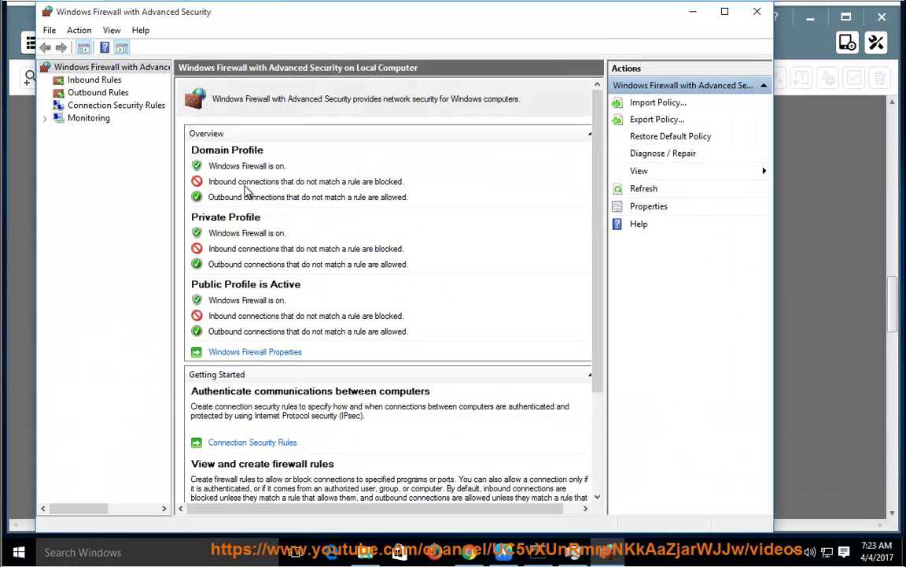
- Browse the inbound rules and select the Opera Internet Browser (mDNS-In) rule
{"action": "left_click", "coordinate": [96, 82]}
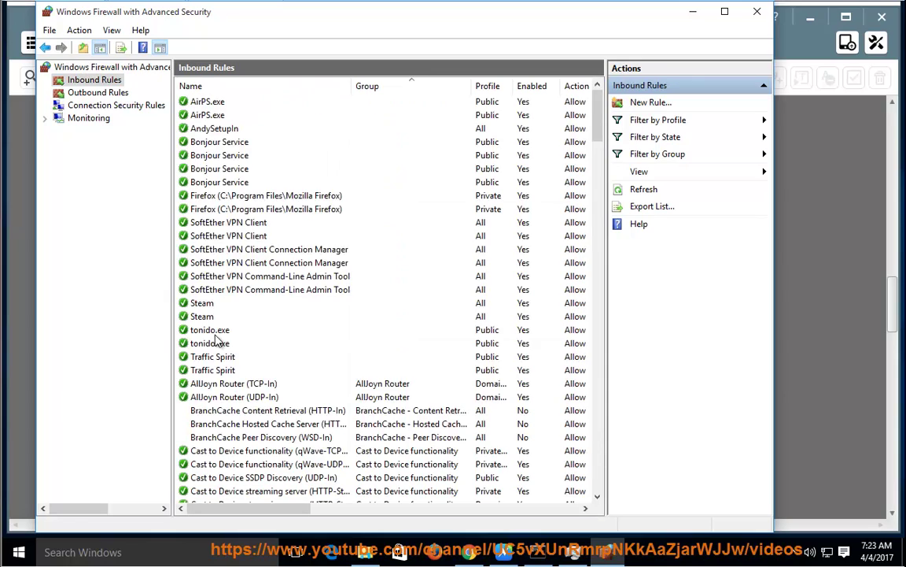
{"action": "scroll", "coordinate": [216, 339], "scroll_direction": "down", "scroll_amount": 20}
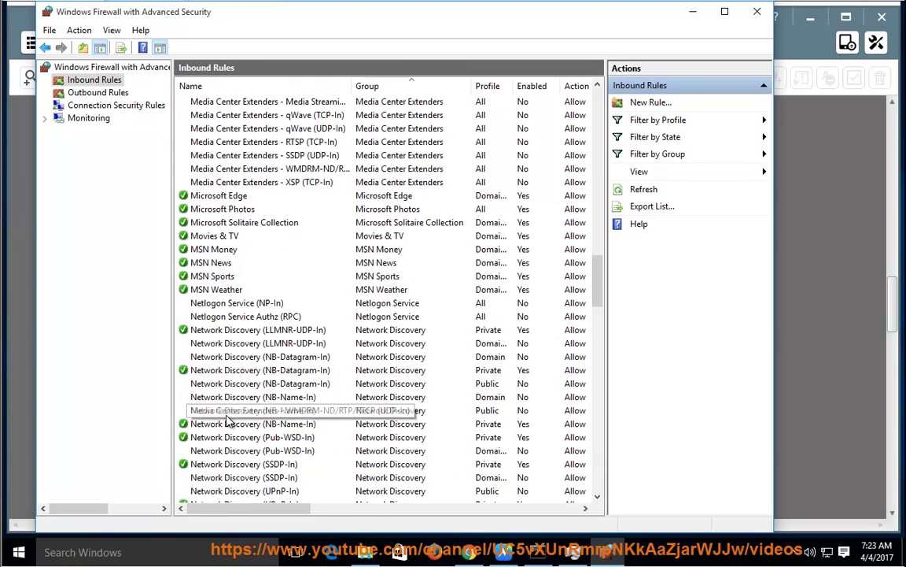
{"action": "scroll", "coordinate": [227, 421], "scroll_direction": "down", "scroll_amount": 11}
{"action": "left_click", "coordinate": [200, 250]}
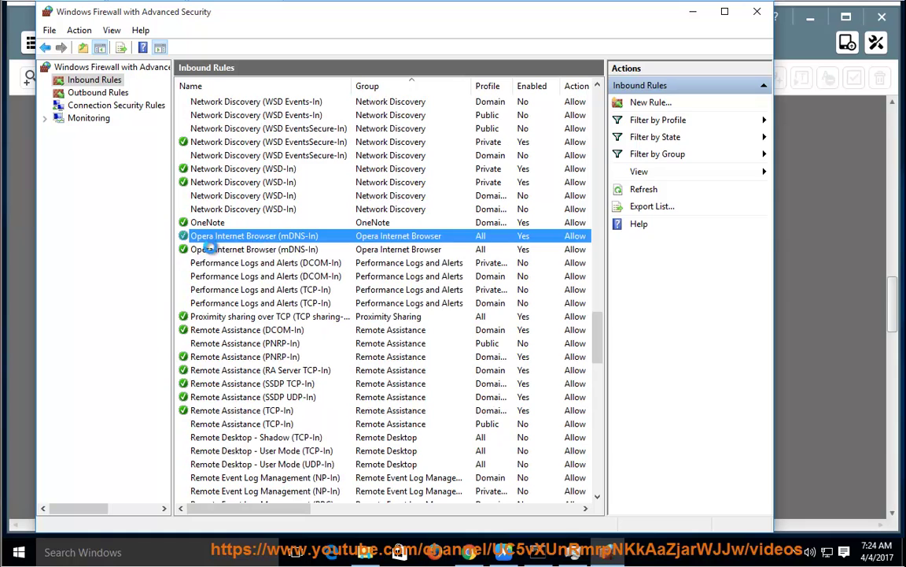
- Open the OneNote outbound rule's properties, confirm it is enabled and allowing, then cancel
{"action": "left_click", "coordinate": [101, 94]}
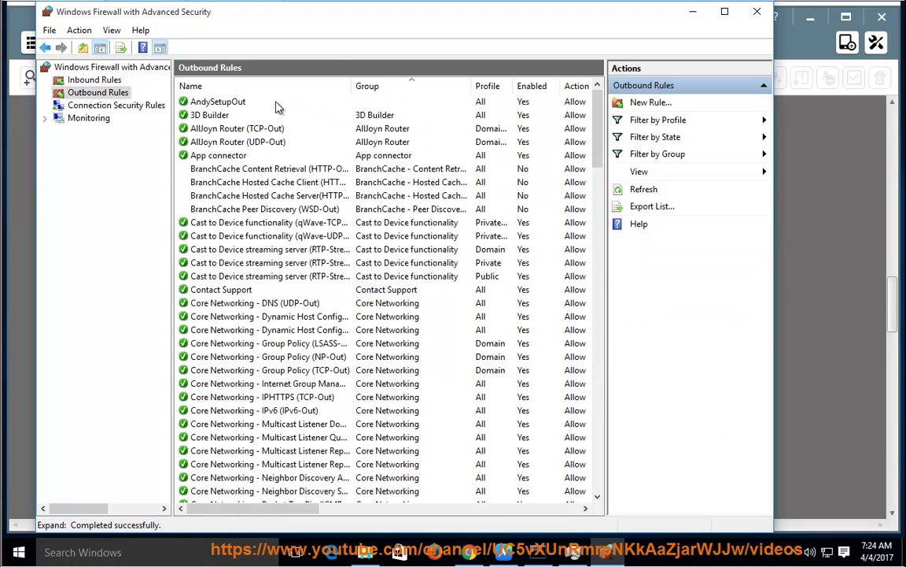
{"action": "scroll", "coordinate": [581, 346], "scroll_direction": "down", "scroll_amount": 20}
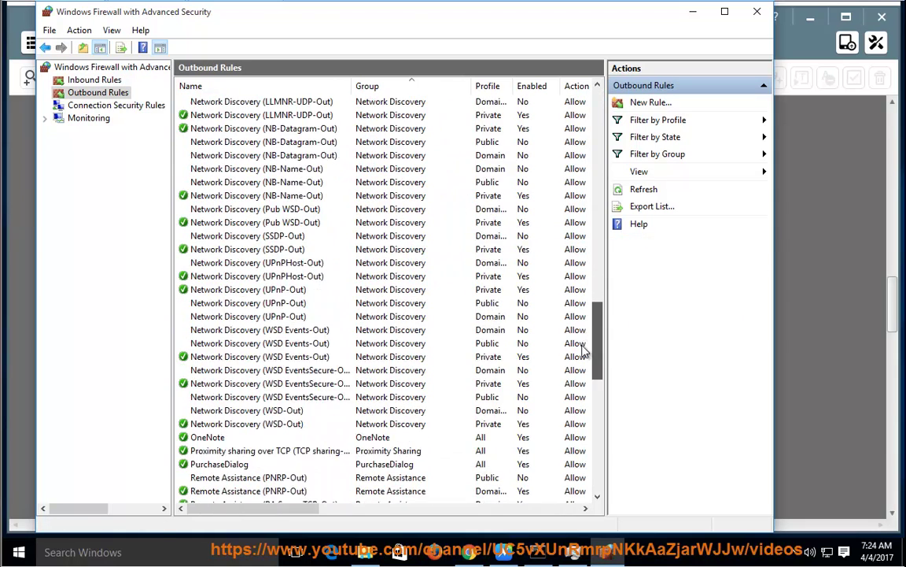
{"action": "scroll", "coordinate": [582, 369], "scroll_direction": "down", "scroll_amount": 2}
{"action": "left_click", "coordinate": [277, 248]}
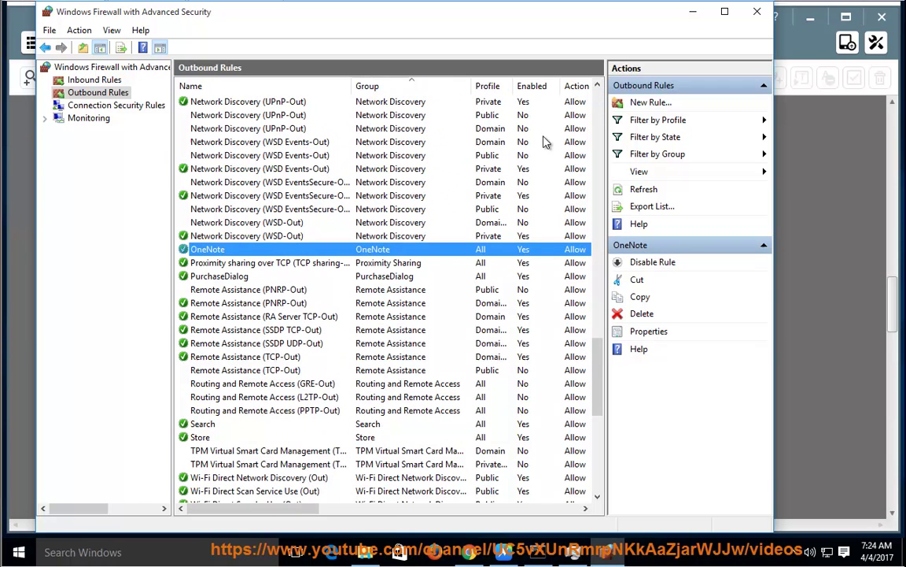
{"action": "left_click_drag", "start_coordinate": [308, 510], "coordinate": [369, 510]}
{"action": "double_click", "coordinate": [455, 253]}
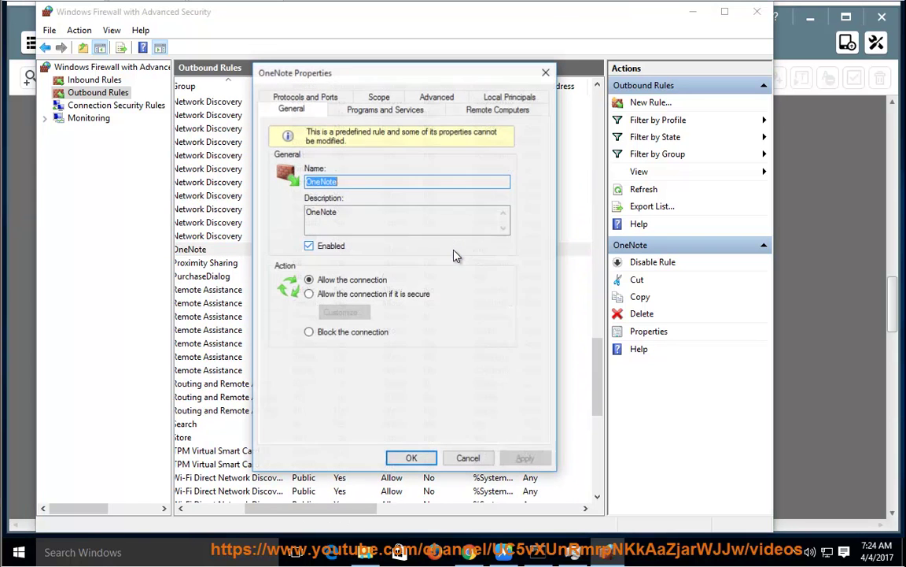
{"action": "left_click", "coordinate": [467, 458]}
- Move the firewall window aside, resume reading aloud into Solution #1, then pause
{"action": "left_click", "coordinate": [693, 11]}
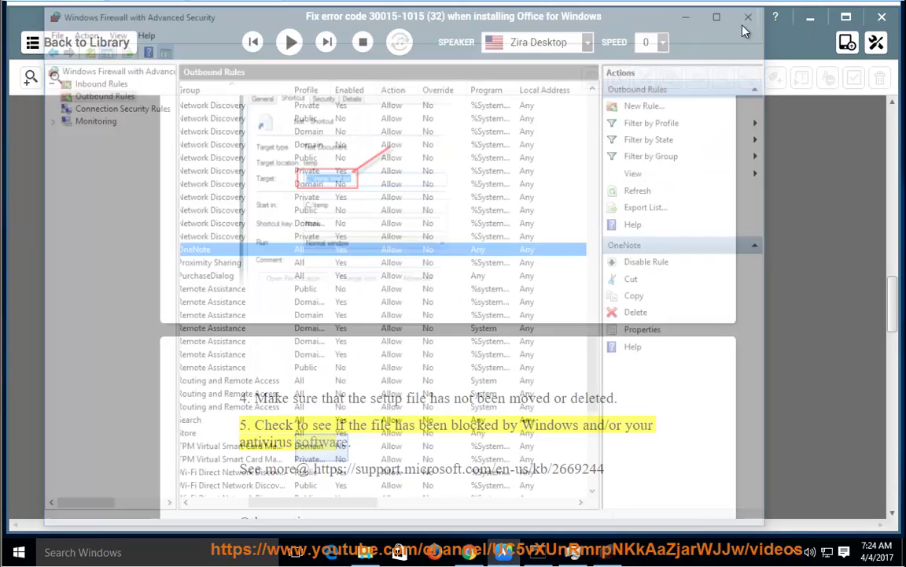
{"action": "left_click", "coordinate": [289, 43]}
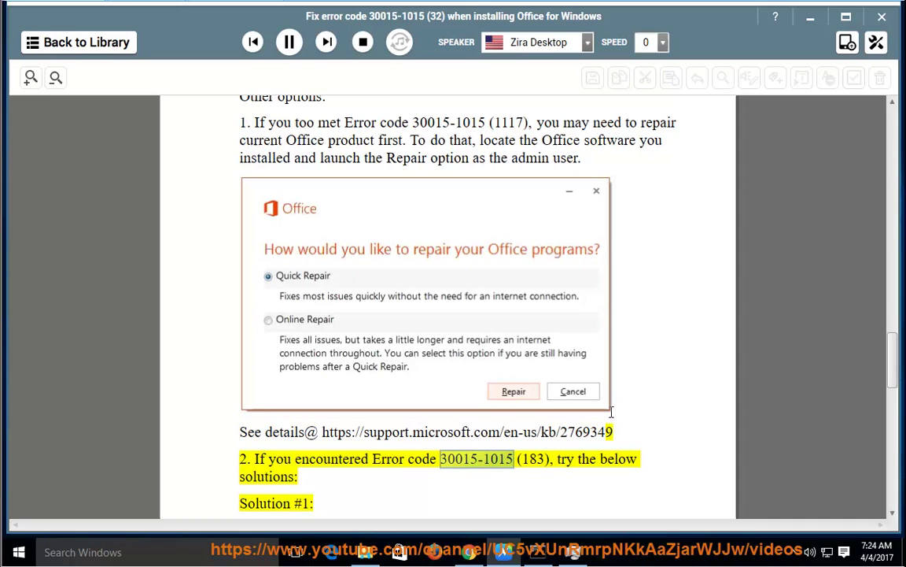
{"action": "scroll", "coordinate": [613, 417], "scroll_direction": "down", "scroll_amount": 2}
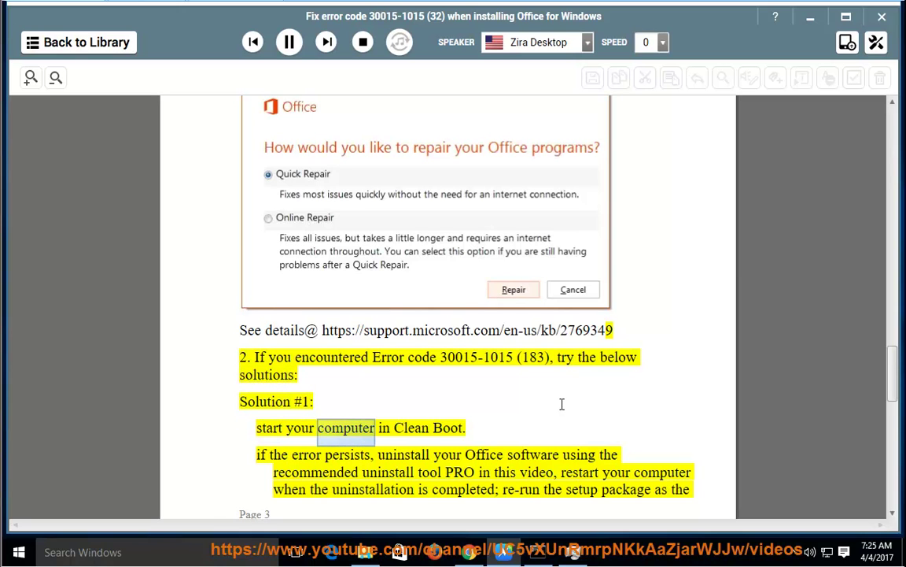
{"action": "left_click", "coordinate": [287, 41]}
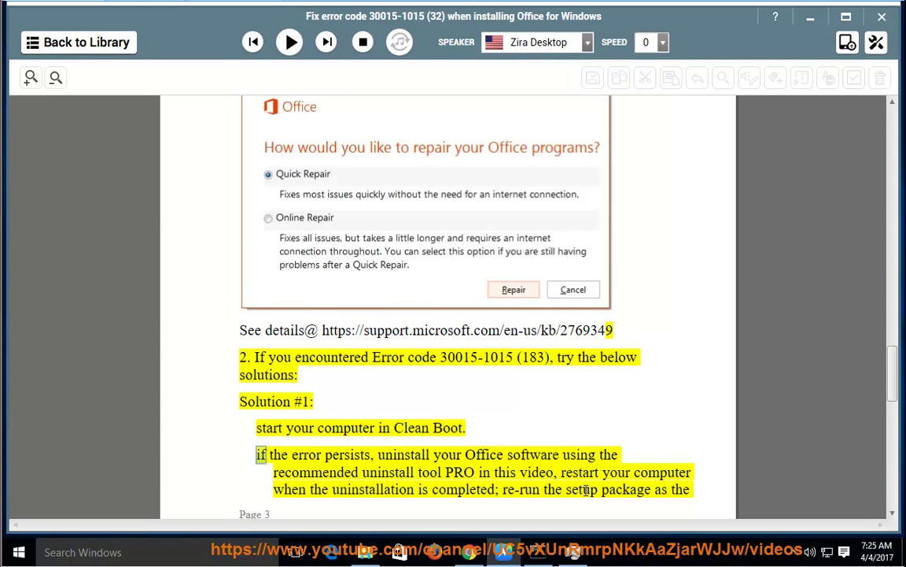
{"action": "right_click", "coordinate": [618, 551]}
- In Task Manager's Startup list, disable Program from launching at startup
{"action": "left_click", "coordinate": [665, 496]}
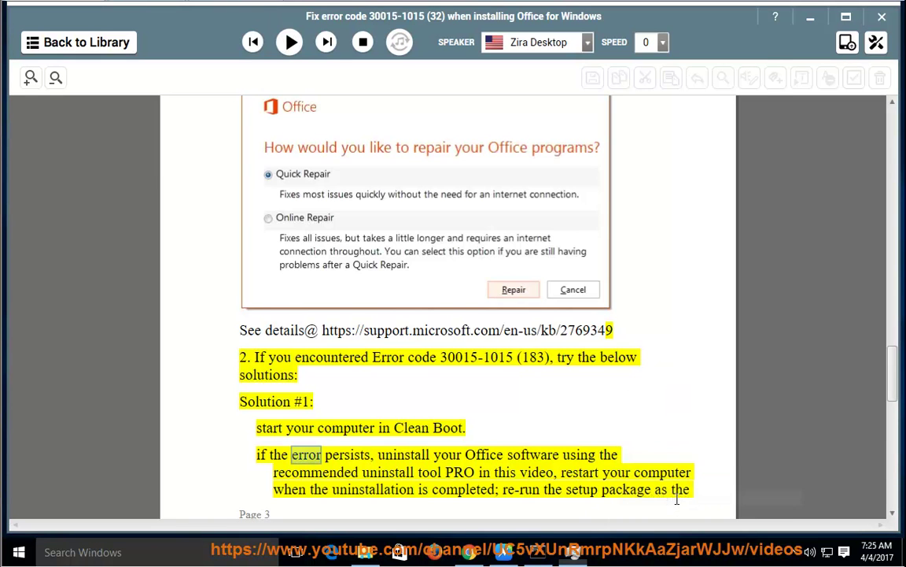
{"action": "left_click", "coordinate": [481, 69]}
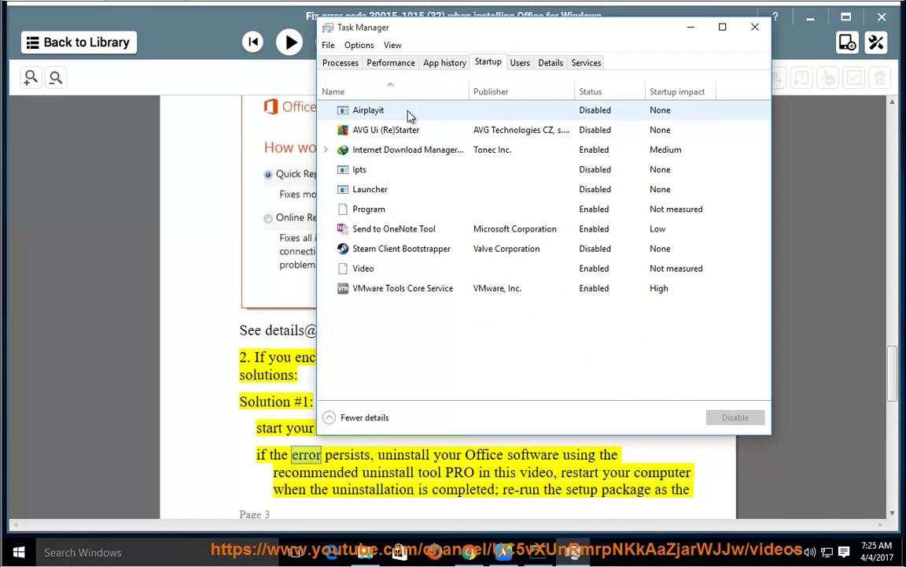
{"action": "left_click", "coordinate": [597, 116]}
{"action": "left_click", "coordinate": [540, 134]}
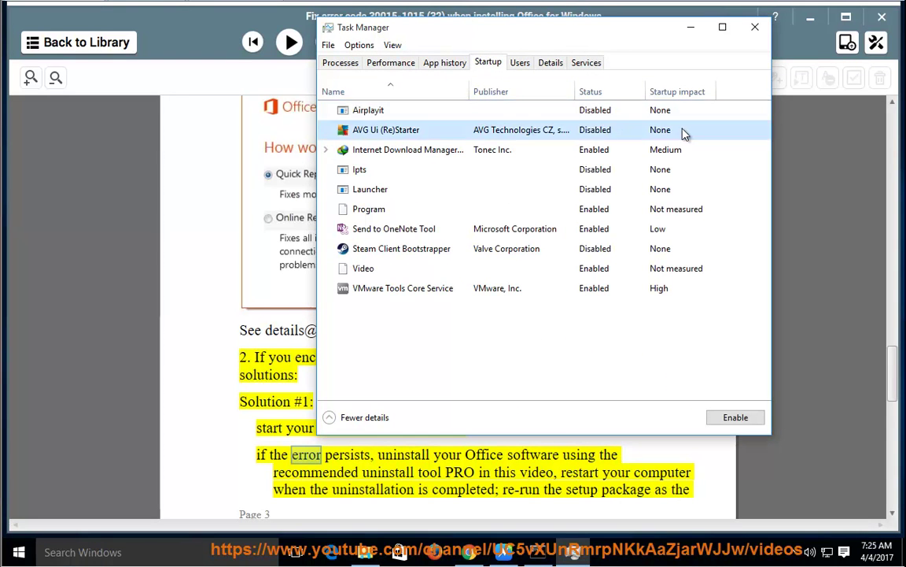
{"action": "left_click", "coordinate": [550, 154]}
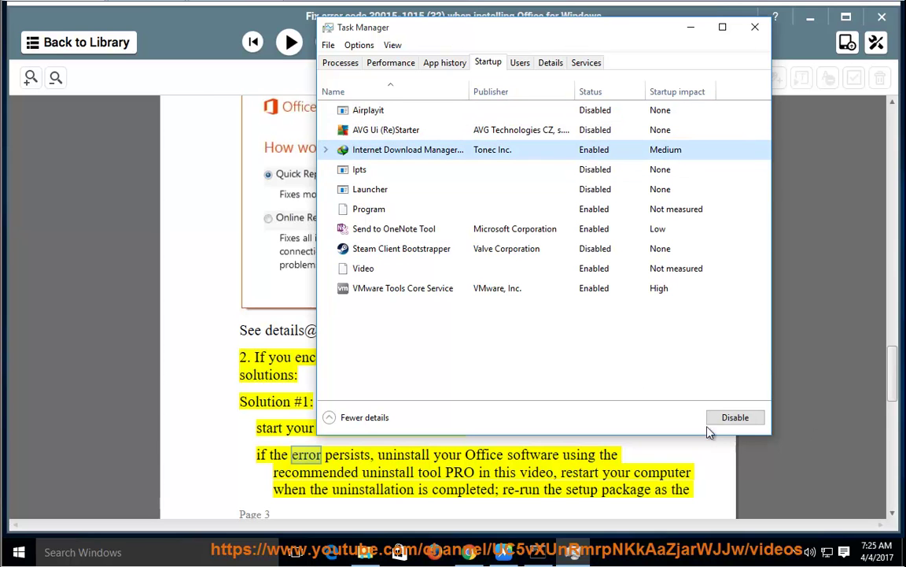
{"action": "left_click", "coordinate": [543, 170]}
{"action": "left_click", "coordinate": [547, 191]}
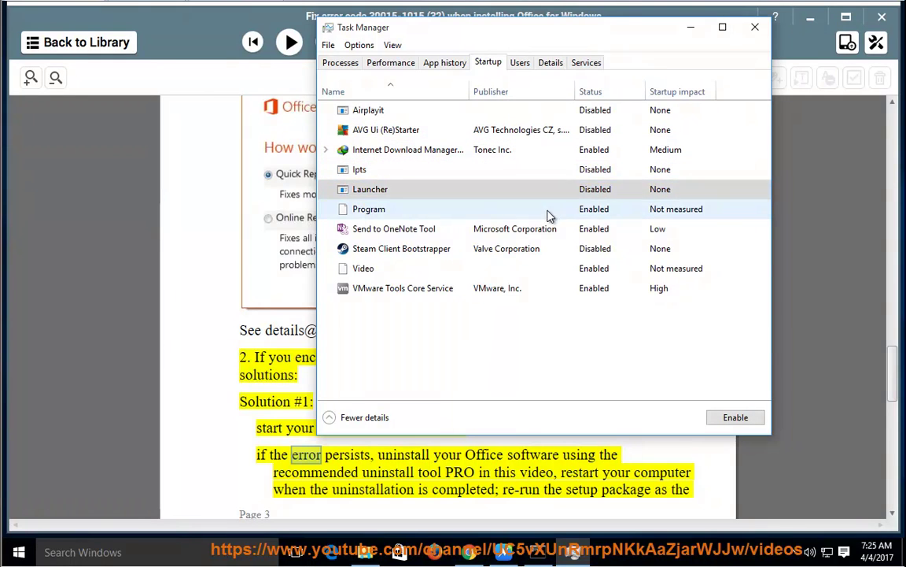
{"action": "left_click", "coordinate": [549, 211]}
{"action": "left_click", "coordinate": [738, 417]}
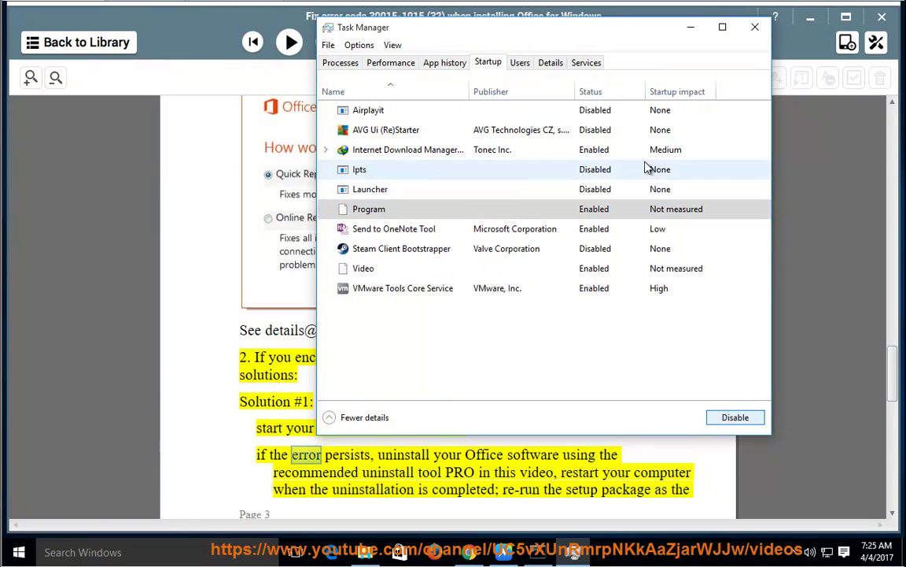
- Disable Send to OneNote Tool and Video as startup items
{"action": "left_click", "coordinate": [610, 229]}
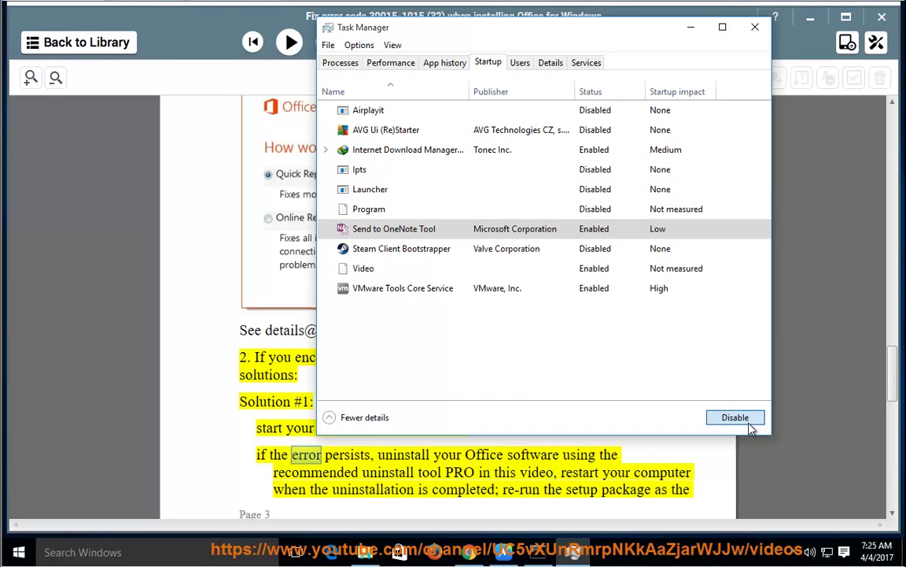
{"action": "left_click", "coordinate": [738, 417]}
{"action": "left_click", "coordinate": [542, 250]}
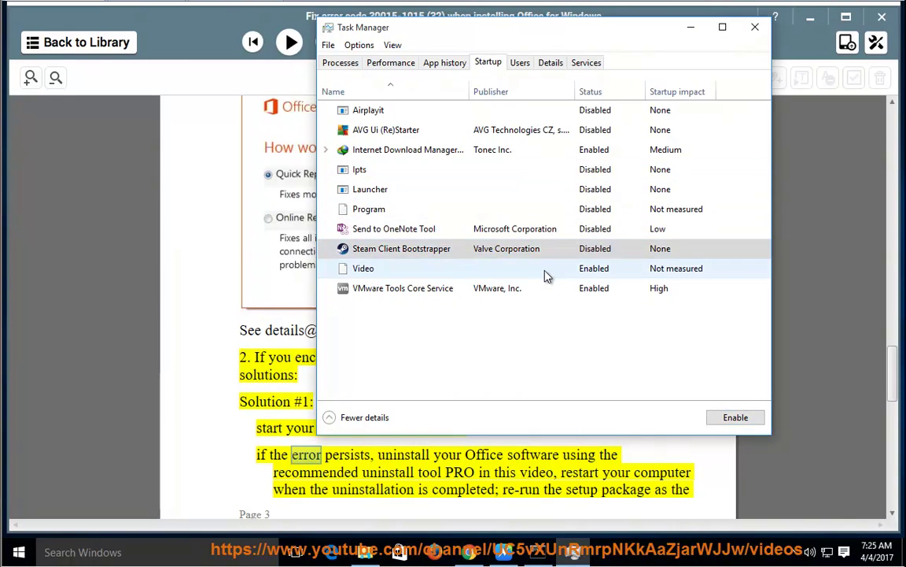
{"action": "left_click", "coordinate": [545, 272]}
{"action": "left_click", "coordinate": [734, 417]}
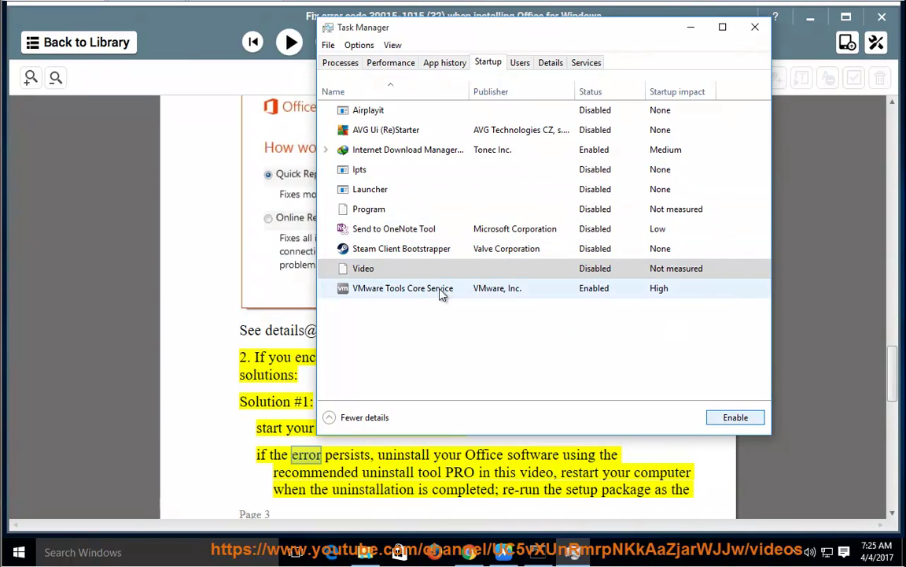
- Close Task Manager and launch System Configuration with MSCONFIG from the Run box
{"action": "left_click", "coordinate": [754, 27]}
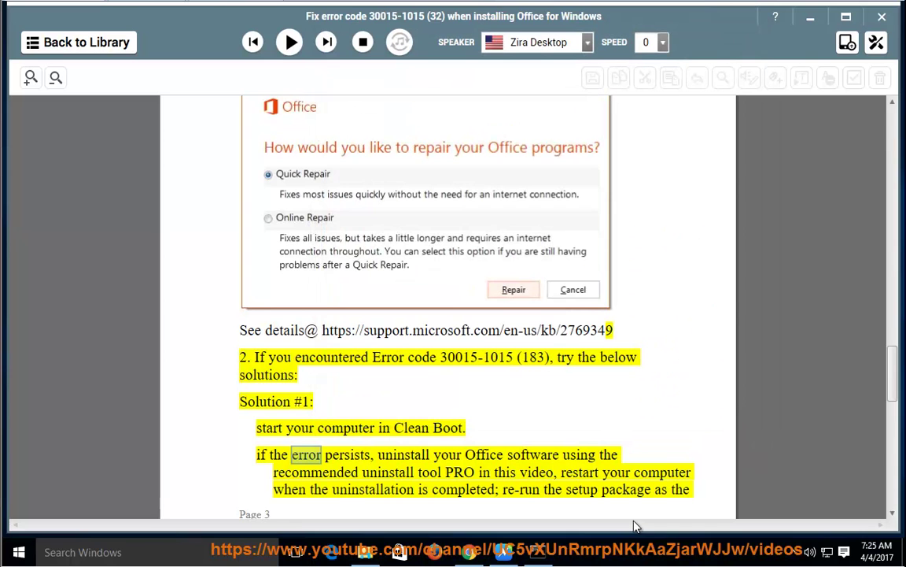
{"action": "key", "text": "super+r"}
{"action": "type", "text": "MS"}
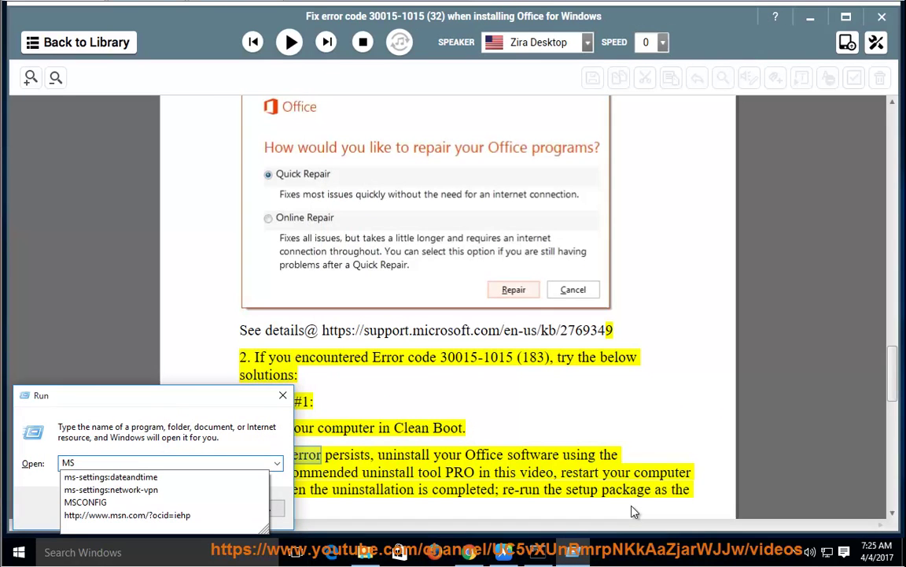
{"action": "key", "text": "Down"}
{"action": "key", "text": "Down"}
{"action": "key", "text": "Down"}
{"action": "key", "text": "Return"}
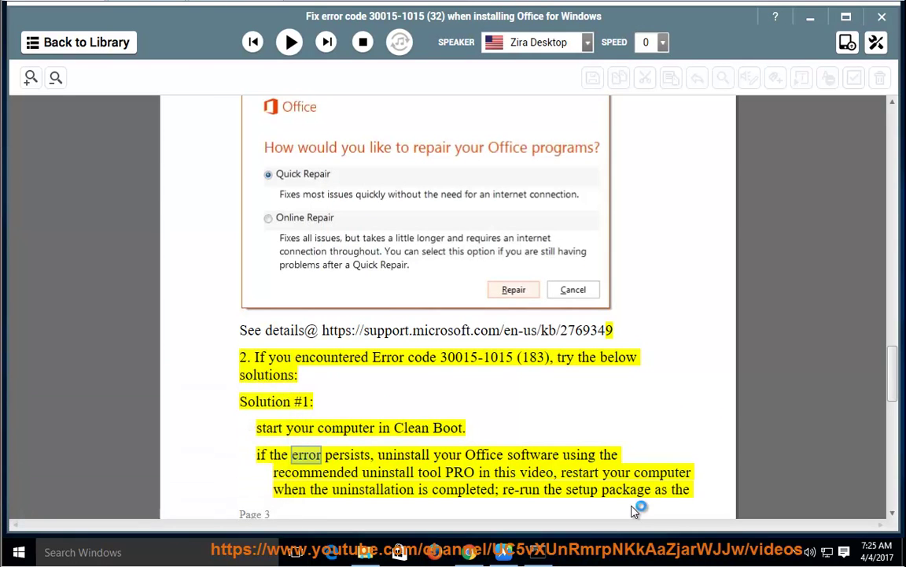
- Hide all Microsoft services, disable all the rest, then cancel without applying
{"action": "left_click", "coordinate": [354, 168]}
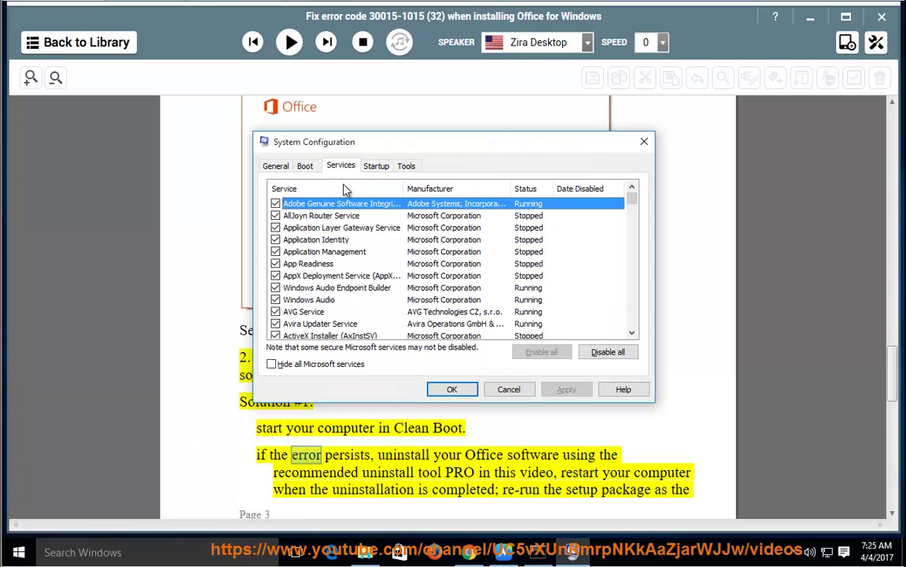
{"action": "left_click", "coordinate": [322, 364]}
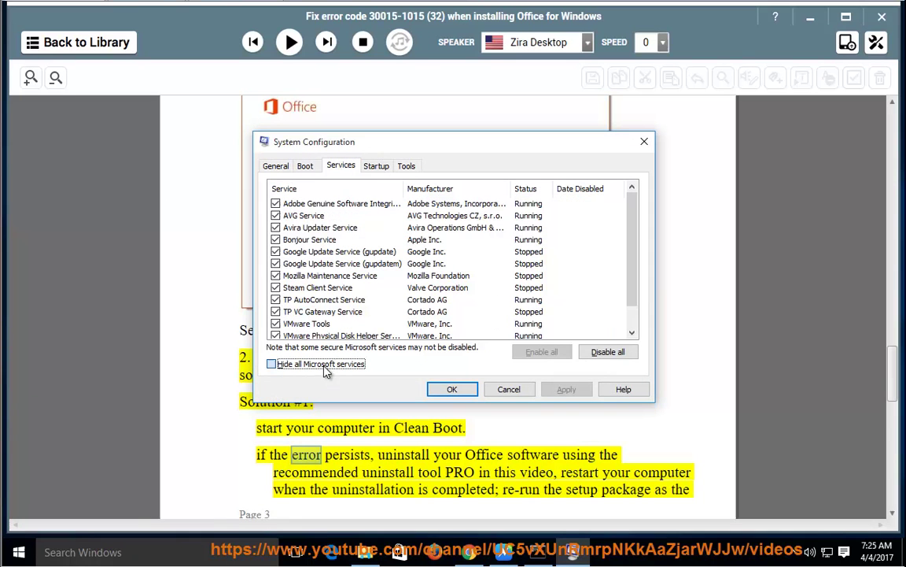
{"action": "left_click", "coordinate": [608, 353]}
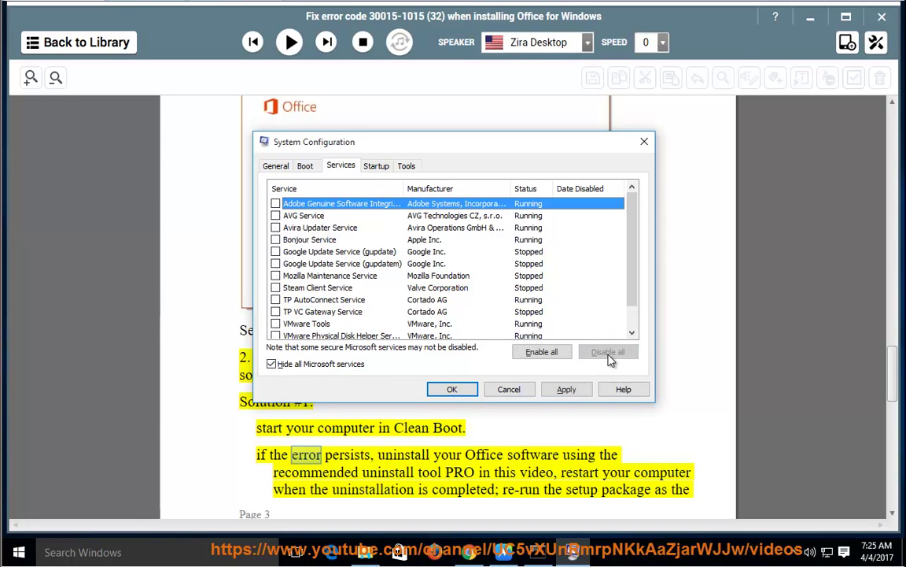
{"action": "left_click", "coordinate": [510, 389]}
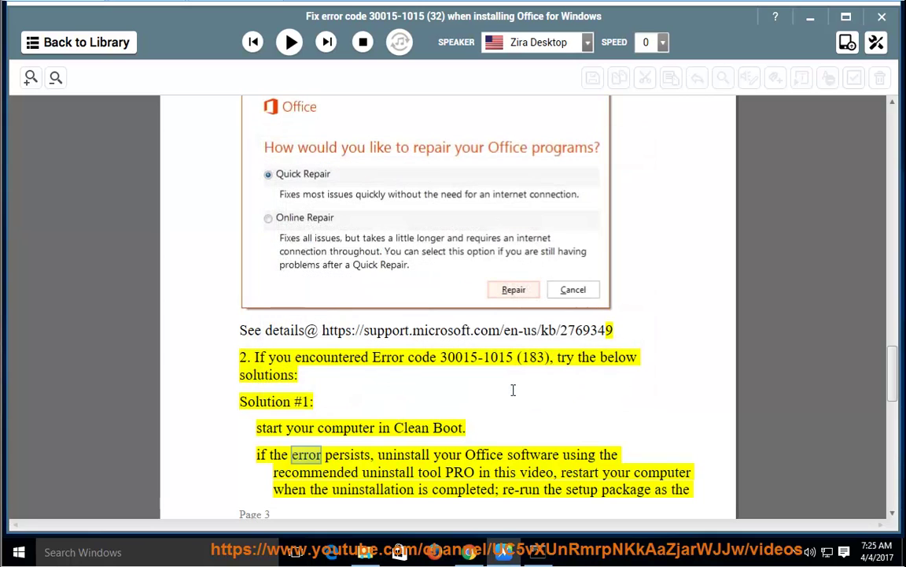
- Resume the text-to-speech reading of the article from where it paused
{"action": "left_click", "coordinate": [290, 42]}
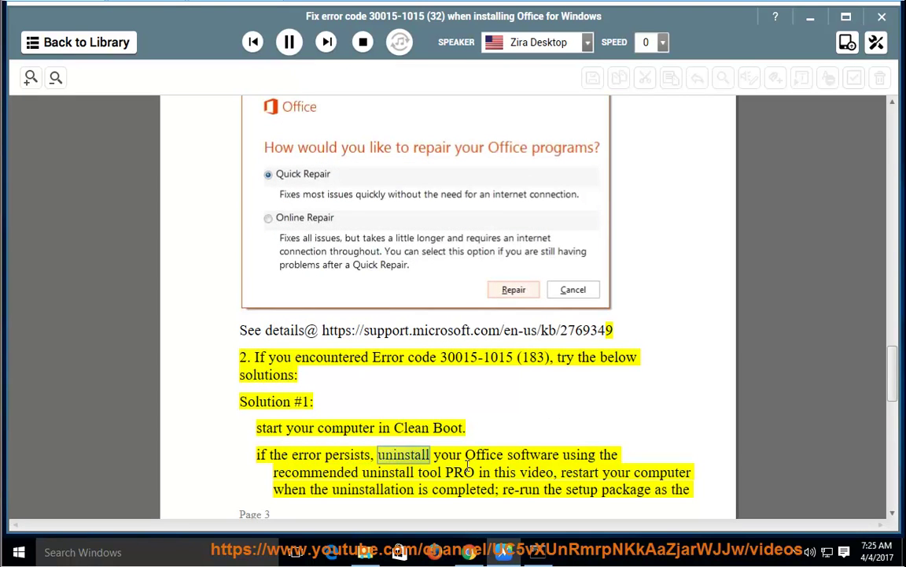